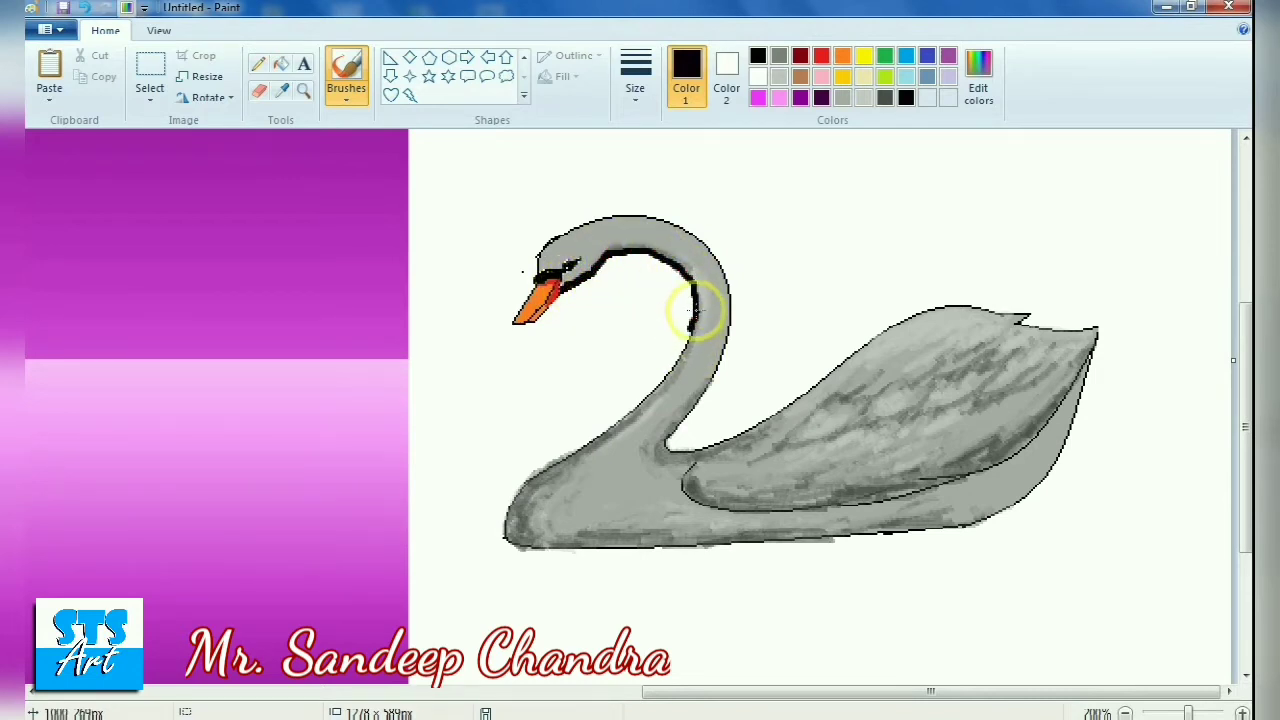
Paint thick black shading along the swan's inner neck, chest, belly and the underside of the wing
{"action": "left_click_drag", "start_coordinate": [647, 402], "coordinate": [629, 419]}
{"action": "mouse_move", "coordinate": [547, 468]}
{"action": "left_mouse_down"}
{"action": "mouse_move", "coordinate": [620, 434]}
{"action": "mouse_move", "coordinate": [543, 463]}
{"action": "mouse_move", "coordinate": [611, 429]}
{"action": "mouse_move", "coordinate": [665, 374]}
{"action": "mouse_move", "coordinate": [650, 405]}
{"action": "left_mouse_up"}
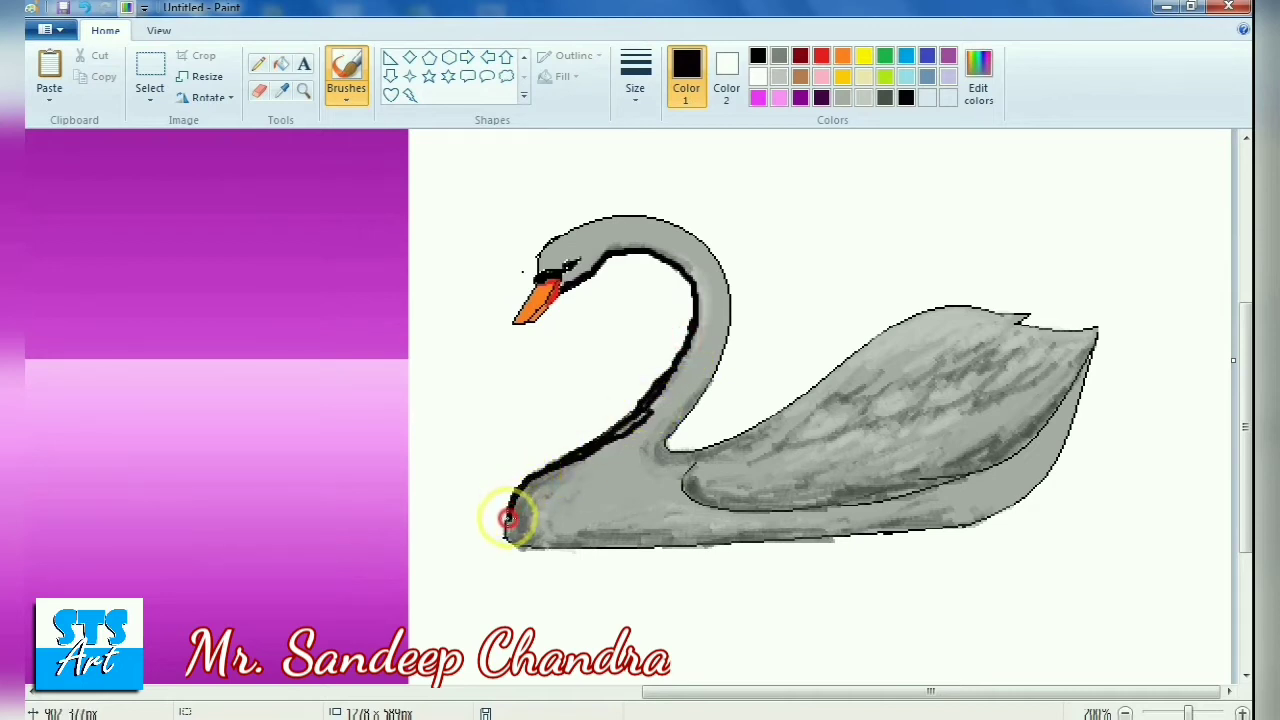
{"action": "left_click_drag", "start_coordinate": [512, 537], "coordinate": [602, 544]}
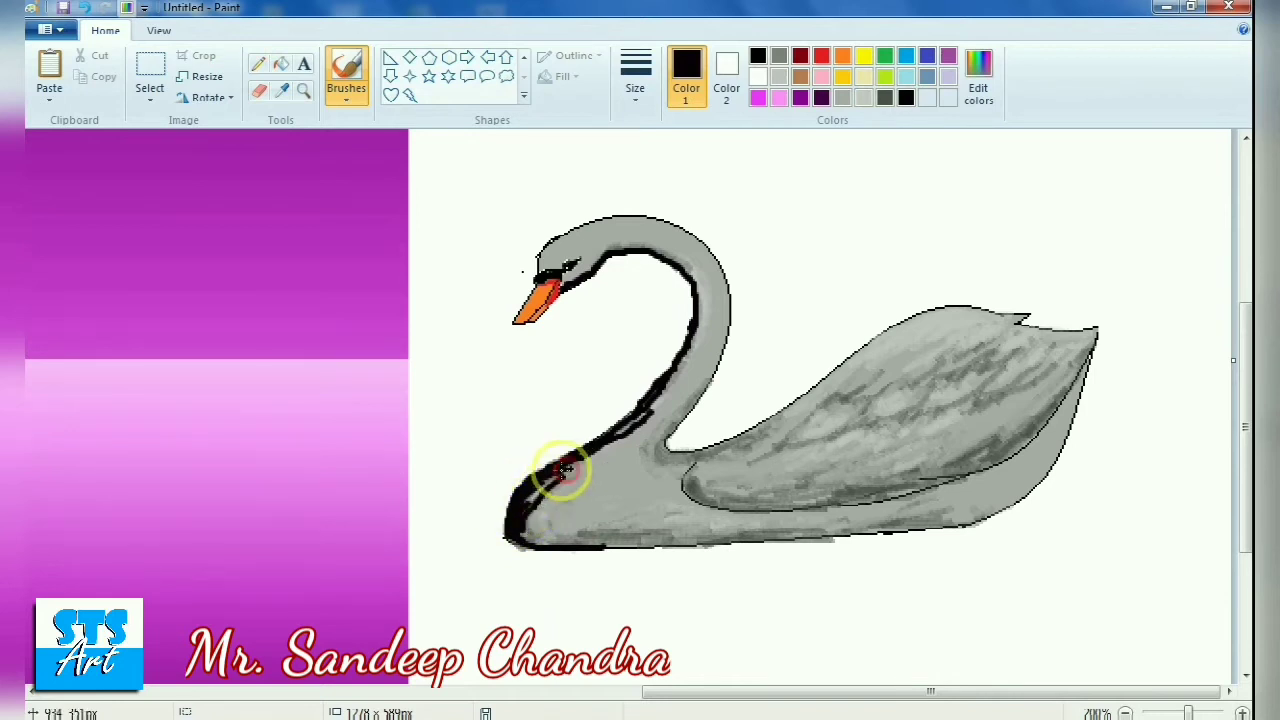
{"action": "left_click_drag", "start_coordinate": [583, 467], "coordinate": [522, 492]}
{"action": "mouse_move", "coordinate": [606, 455]}
{"action": "left_mouse_down"}
{"action": "mouse_move", "coordinate": [659, 385]}
{"action": "mouse_move", "coordinate": [617, 245]}
{"action": "mouse_move", "coordinate": [696, 273]}
{"action": "mouse_move", "coordinate": [696, 316]}
{"action": "mouse_move", "coordinate": [648, 402]}
{"action": "mouse_move", "coordinate": [527, 518]}
{"action": "mouse_move", "coordinate": [540, 544]}
{"action": "mouse_move", "coordinate": [626, 543]}
{"action": "mouse_move", "coordinate": [537, 512]}
{"action": "mouse_move", "coordinate": [623, 533]}
{"action": "mouse_move", "coordinate": [886, 531]}
{"action": "mouse_move", "coordinate": [797, 516]}
{"action": "mouse_move", "coordinate": [959, 487]}
{"action": "mouse_move", "coordinate": [1042, 431]}
{"action": "mouse_move", "coordinate": [1002, 481]}
{"action": "mouse_move", "coordinate": [860, 516]}
{"action": "mouse_move", "coordinate": [697, 505]}
{"action": "mouse_move", "coordinate": [682, 476]}
{"action": "mouse_move", "coordinate": [677, 515]}
{"action": "mouse_move", "coordinate": [675, 497]}
{"action": "mouse_move", "coordinate": [755, 533]}
{"action": "mouse_move", "coordinate": [967, 508]}
{"action": "mouse_move", "coordinate": [643, 440]}
{"action": "mouse_move", "coordinate": [588, 470]}
{"action": "mouse_move", "coordinate": [578, 514]}
{"action": "mouse_move", "coordinate": [628, 524]}
{"action": "mouse_move", "coordinate": [582, 528]}
{"action": "mouse_move", "coordinate": [594, 497]}
{"action": "mouse_move", "coordinate": [558, 493]}
{"action": "mouse_move", "coordinate": [558, 518]}
{"action": "mouse_move", "coordinate": [715, 526]}
{"action": "mouse_move", "coordinate": [624, 511]}
{"action": "mouse_move", "coordinate": [599, 488]}
{"action": "mouse_move", "coordinate": [649, 525]}
{"action": "mouse_move", "coordinate": [771, 533]}
{"action": "mouse_move", "coordinate": [897, 521]}
{"action": "mouse_move", "coordinate": [938, 496]}
{"action": "mouse_move", "coordinate": [1001, 505]}
{"action": "mouse_move", "coordinate": [964, 497]}
{"action": "mouse_move", "coordinate": [983, 466]}
{"action": "left_mouse_up"}
Blend dark tones into the upper neck and paint the top of the swan's head light pink
{"action": "left_click", "coordinate": [885, 97]}
{"action": "left_click", "coordinate": [821, 97]}
{"action": "mouse_move", "coordinate": [606, 249]}
{"action": "left_mouse_down"}
{"action": "mouse_move", "coordinate": [697, 266]}
{"action": "mouse_move", "coordinate": [663, 392]}
{"action": "mouse_move", "coordinate": [606, 443]}
{"action": "mouse_move", "coordinate": [571, 277]}
{"action": "mouse_move", "coordinate": [623, 251]}
{"action": "mouse_move", "coordinate": [580, 243]}
{"action": "mouse_move", "coordinate": [620, 226]}
{"action": "left_mouse_up"}
{"action": "left_click", "coordinate": [779, 97]}
{"action": "mouse_move", "coordinate": [543, 263]}
{"action": "left_mouse_down"}
{"action": "mouse_move", "coordinate": [571, 229]}
{"action": "mouse_move", "coordinate": [537, 257]}
{"action": "mouse_move", "coordinate": [551, 223]}
{"action": "mouse_move", "coordinate": [598, 232]}
{"action": "left_mouse_up"}
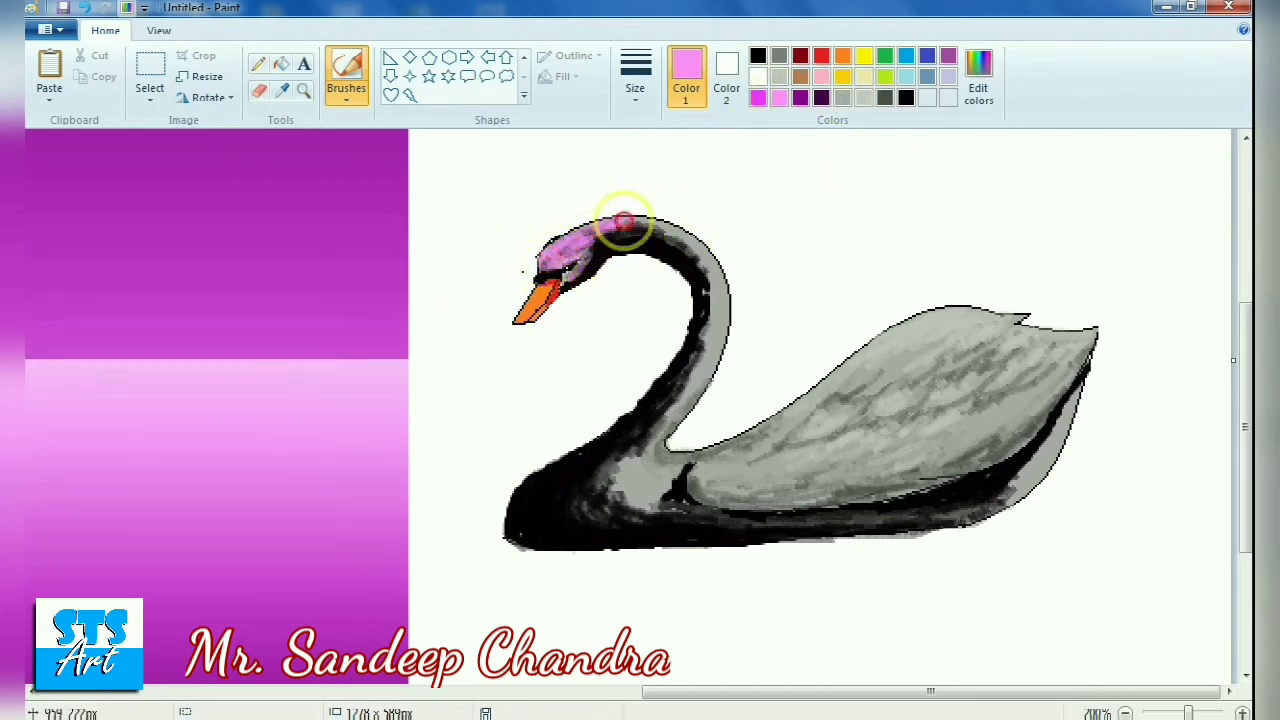
Mix a very dark red custom colour, shade the beak with it and touch up around the beak's tip with white
{"action": "left_click", "coordinate": [800, 55]}
{"action": "left_click", "coordinate": [800, 55]}
{"action": "left_click", "coordinate": [978, 76]}
{"action": "left_click_drag", "start_coordinate": [846, 365], "coordinate": [846, 400]}
{"action": "left_click", "coordinate": [743, 497]}
{"action": "left_click", "coordinate": [460, 497]}
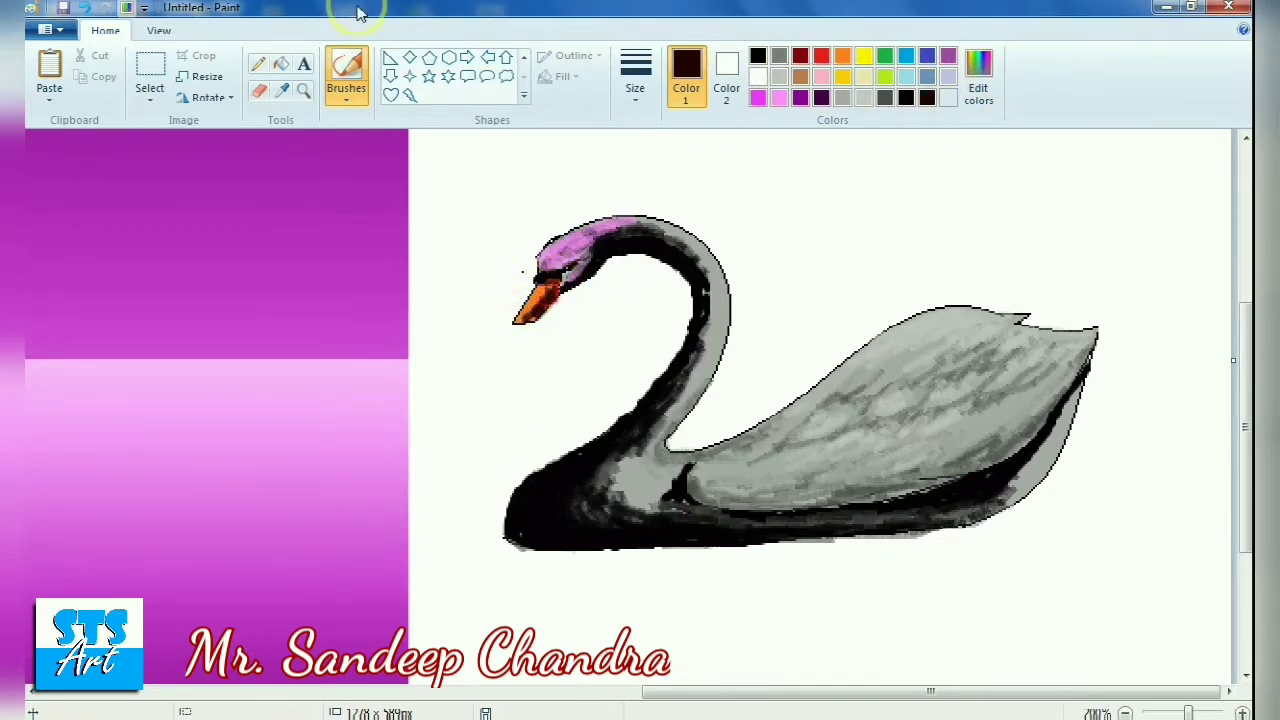
{"action": "left_click", "coordinate": [744, 88]}
{"action": "left_click", "coordinate": [758, 78]}
{"action": "left_click", "coordinate": [498, 330]}
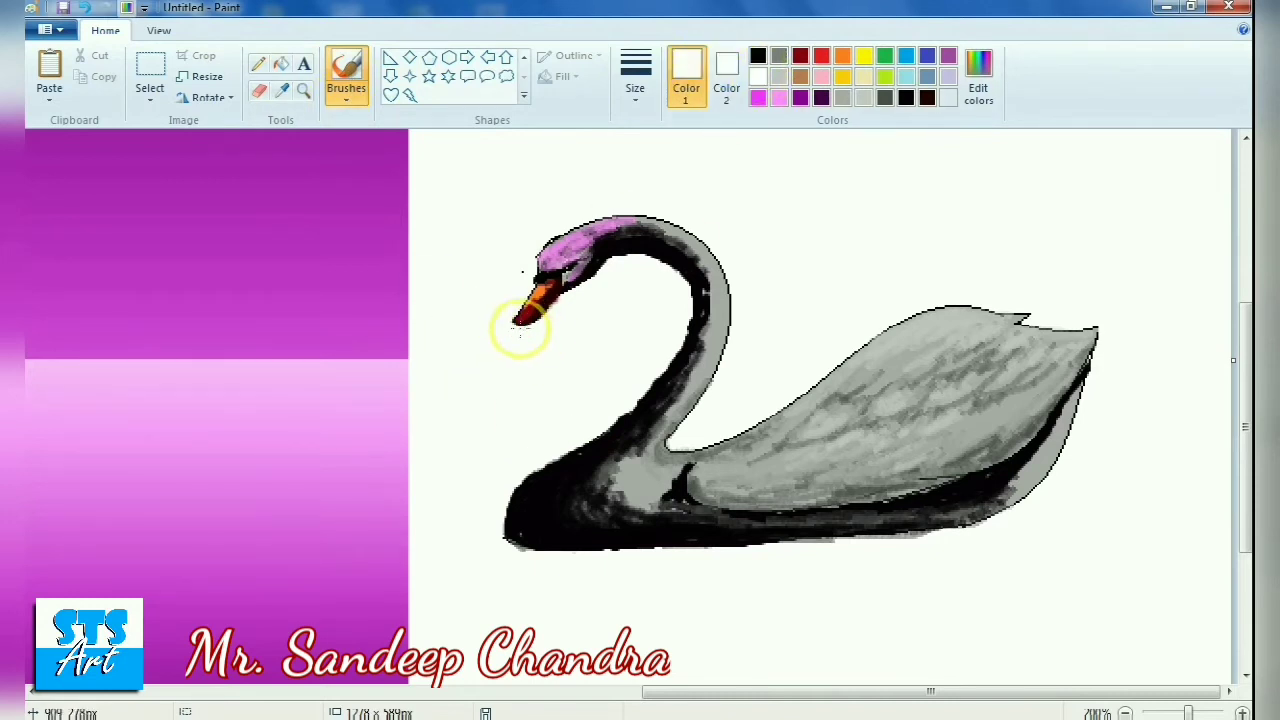
Add rose, pale yellow and black accents around the swan's eye
{"action": "left_click", "coordinate": [927, 97]}
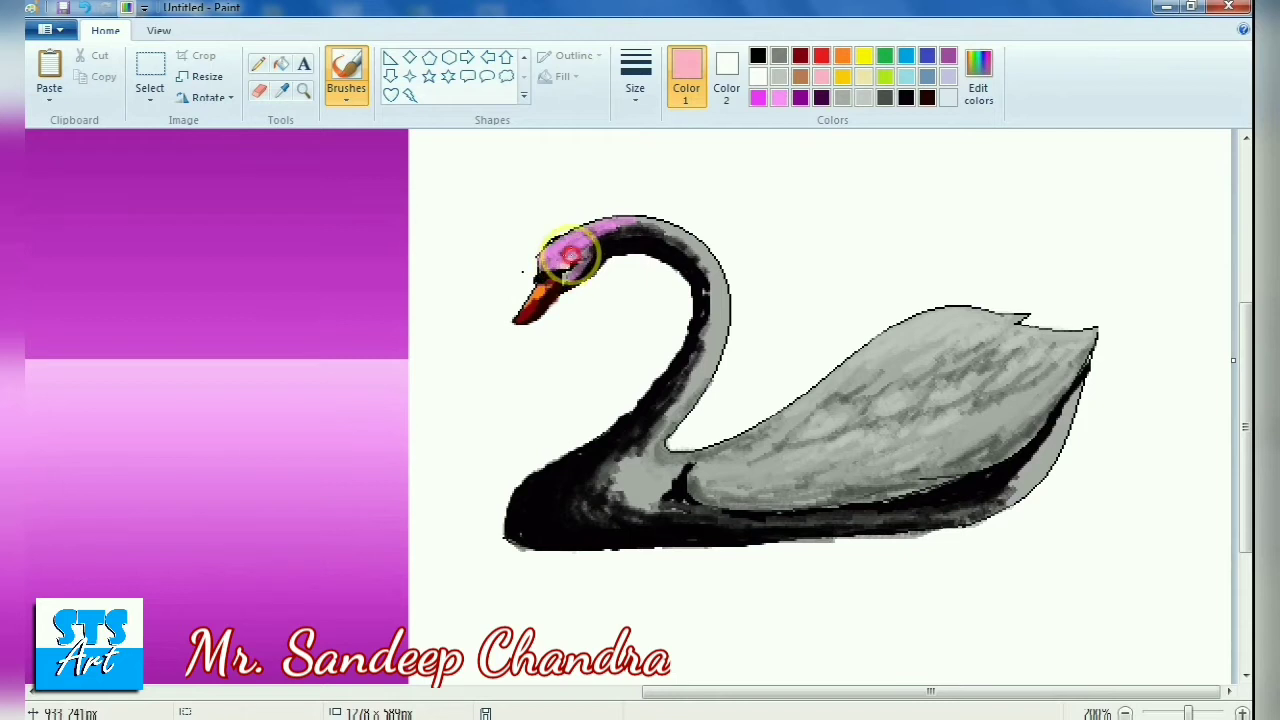
{"action": "left_click", "coordinate": [864, 77]}
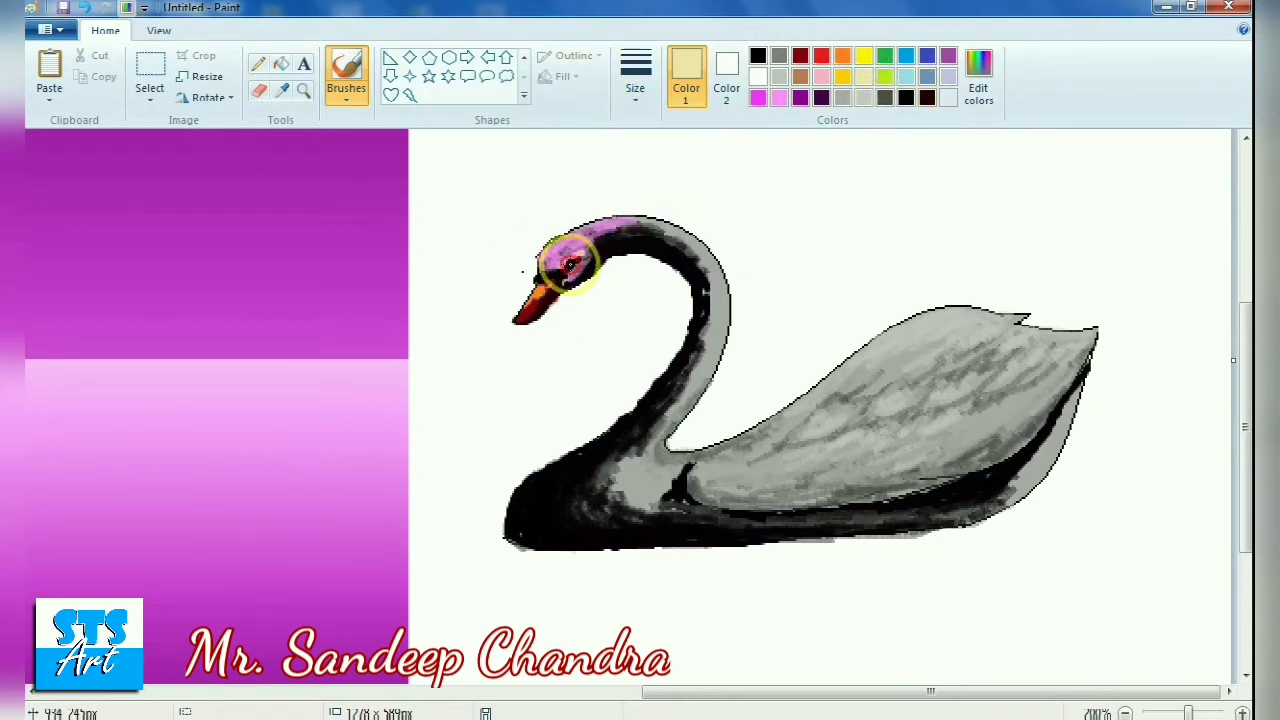
{"action": "left_click", "coordinate": [906, 97]}
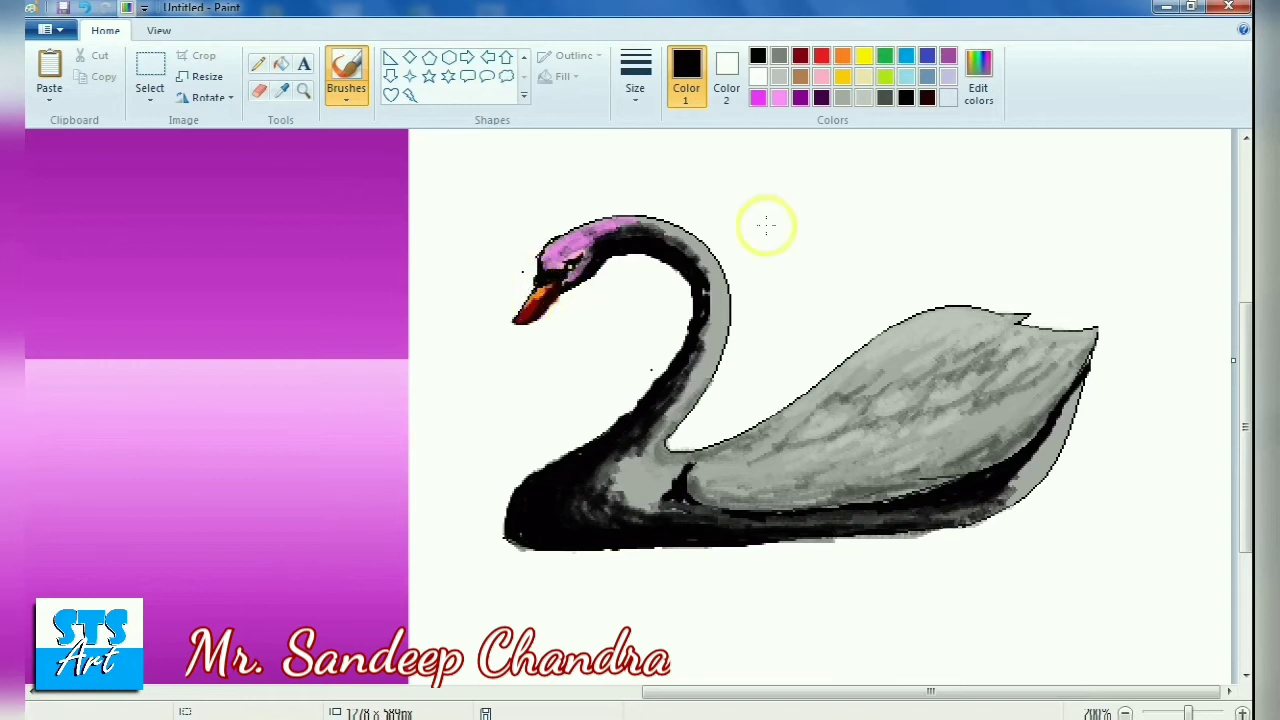
Draw black and purple feather strokes over the crown of the head and down the neck
{"action": "left_click_drag", "start_coordinate": [596, 236], "coordinate": [557, 260]}
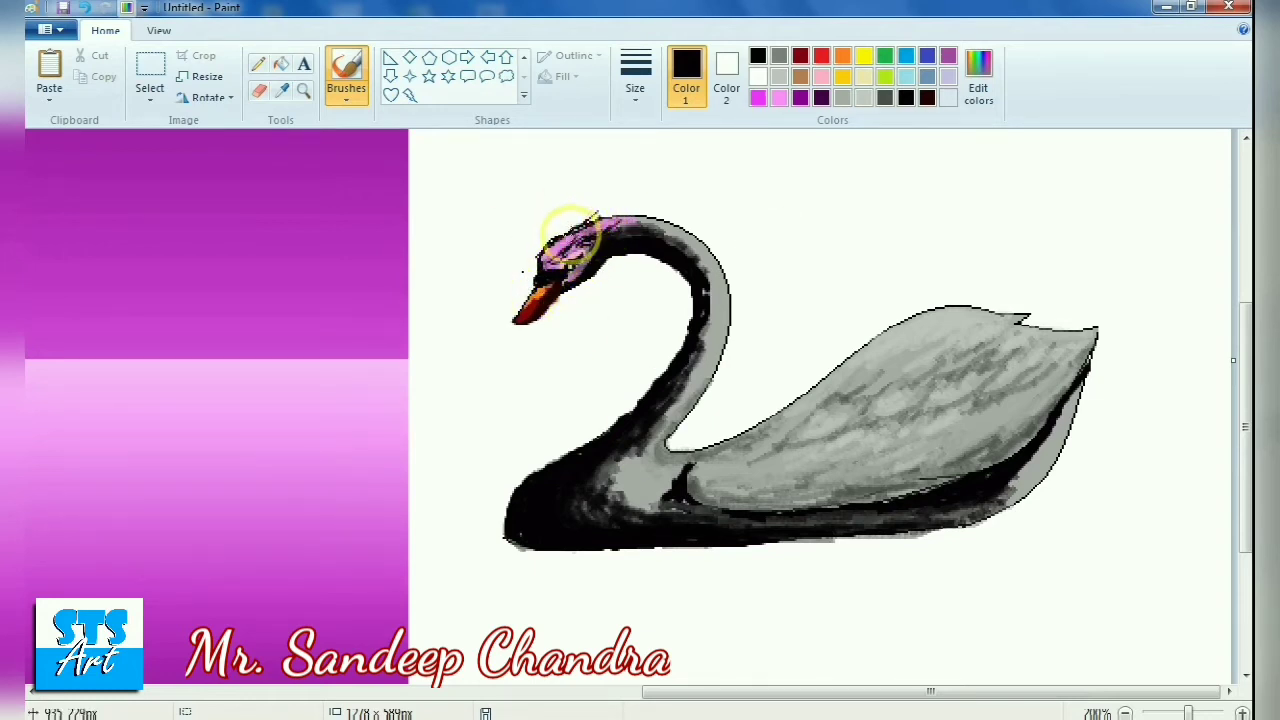
{"action": "left_click", "coordinate": [800, 97]}
{"action": "mouse_move", "coordinate": [586, 214]}
{"action": "left_mouse_down"}
{"action": "mouse_move", "coordinate": [630, 205]}
{"action": "mouse_move", "coordinate": [622, 212]}
{"action": "mouse_move", "coordinate": [700, 252]}
{"action": "mouse_move", "coordinate": [668, 405]}
{"action": "left_mouse_up"}
Blend purple and grey over the head, neck and chest with the natural pencil brush
{"action": "left_click", "coordinate": [346, 90]}
{"action": "left_click", "coordinate": [462, 168]}
{"action": "left_click", "coordinate": [564, 239]}
{"action": "mouse_move", "coordinate": [708, 319]}
{"action": "left_mouse_down"}
{"action": "mouse_move", "coordinate": [659, 410]}
{"action": "mouse_move", "coordinate": [711, 271]}
{"action": "left_mouse_up"}
{"action": "left_click", "coordinate": [842, 97]}
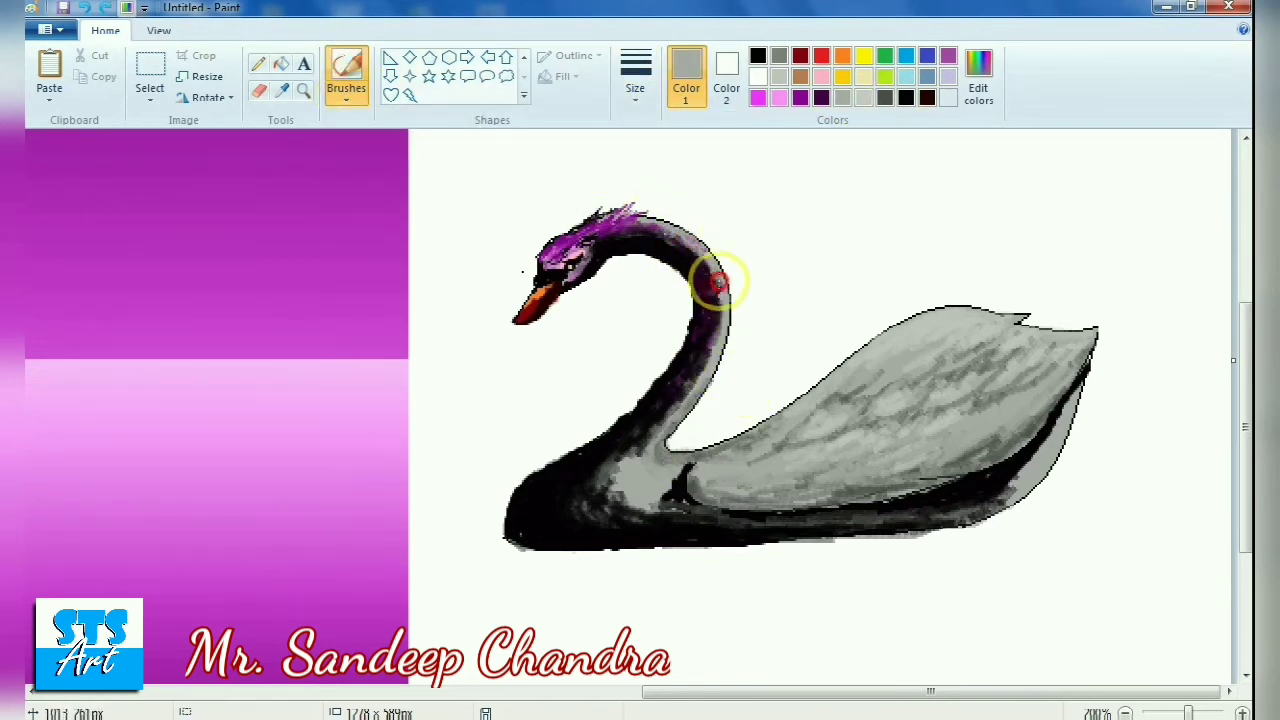
{"action": "left_click_drag", "start_coordinate": [645, 505], "coordinate": [665, 507]}
Paint the middle of the wing dark purple and layer black diagonal feather strokes over it
{"action": "left_click", "coordinate": [821, 97]}
{"action": "mouse_move", "coordinate": [880, 432]}
{"action": "left_mouse_down"}
{"action": "mouse_move", "coordinate": [904, 424]}
{"action": "mouse_move", "coordinate": [824, 439]}
{"action": "mouse_move", "coordinate": [898, 362]}
{"action": "left_mouse_up"}
{"action": "left_click", "coordinate": [344, 100]}
{"action": "left_click", "coordinate": [467, 168]}
{"action": "left_click", "coordinate": [637, 98]}
{"action": "left_click", "coordinate": [758, 55]}
{"action": "left_click_drag", "start_coordinate": [954, 352], "coordinate": [877, 403]}
{"action": "left_click_drag", "start_coordinate": [946, 376], "coordinate": [853, 418]}
{"action": "mouse_move", "coordinate": [815, 390]}
{"action": "left_mouse_down"}
{"action": "mouse_move", "coordinate": [749, 429]}
{"action": "mouse_move", "coordinate": [931, 403]}
{"action": "mouse_move", "coordinate": [913, 420]}
{"action": "mouse_move", "coordinate": [1003, 394]}
{"action": "mouse_move", "coordinate": [1051, 363]}
{"action": "mouse_move", "coordinate": [891, 452]}
{"action": "mouse_move", "coordinate": [763, 437]}
{"action": "mouse_move", "coordinate": [897, 374]}
{"action": "mouse_move", "coordinate": [1074, 346]}
{"action": "mouse_move", "coordinate": [873, 367]}
{"action": "mouse_move", "coordinate": [809, 400]}
{"action": "mouse_move", "coordinate": [912, 355]}
{"action": "mouse_move", "coordinate": [769, 443]}
{"action": "mouse_move", "coordinate": [1073, 366]}
{"action": "mouse_move", "coordinate": [971, 407]}
{"action": "mouse_move", "coordinate": [829, 400]}
{"action": "left_mouse_up"}
Blend black and dark purple along the wing's front edge and lower half with the natural pencil brush
{"action": "left_click", "coordinate": [821, 97]}
{"action": "left_click", "coordinate": [346, 75]}
{"action": "left_click", "coordinate": [463, 166]}
{"action": "left_click", "coordinate": [906, 97]}
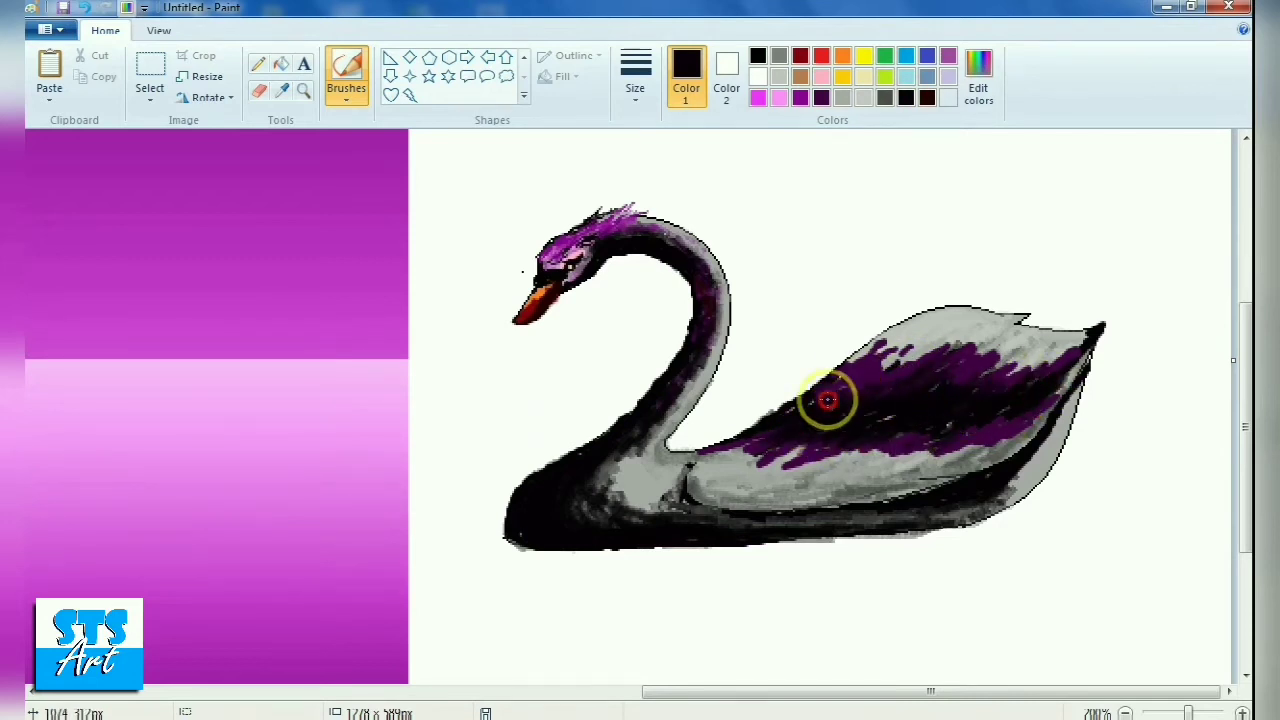
{"action": "left_click", "coordinate": [821, 97]}
{"action": "left_click_drag", "start_coordinate": [790, 450], "coordinate": [1040, 385]}
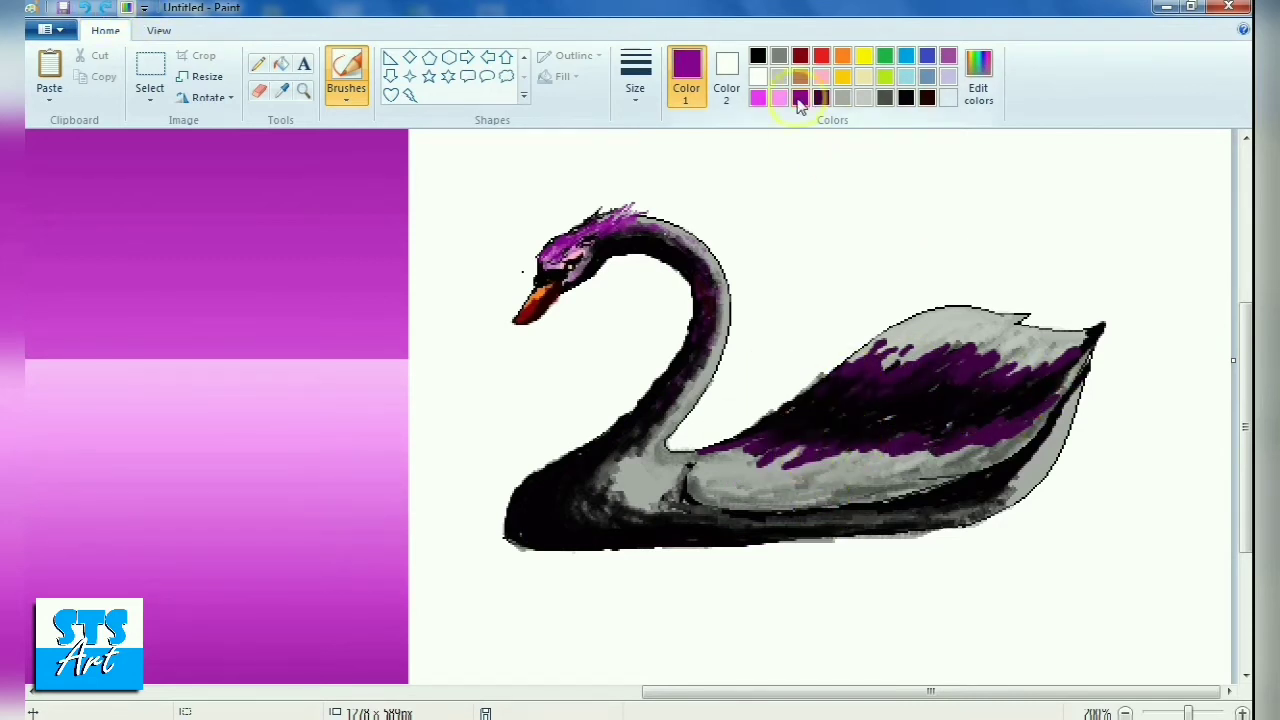
{"action": "left_click", "coordinate": [821, 97]}
{"action": "mouse_move", "coordinate": [863, 449]}
{"action": "left_mouse_down"}
{"action": "mouse_move", "coordinate": [694, 449]}
{"action": "mouse_move", "coordinate": [769, 451]}
{"action": "mouse_move", "coordinate": [808, 470]}
{"action": "mouse_move", "coordinate": [742, 458]}
{"action": "left_mouse_up"}
Work grey, purple, black and light pink touches into the lower front of the wing
{"action": "left_click", "coordinate": [842, 97]}
{"action": "left_click", "coordinate": [863, 97]}
{"action": "mouse_move", "coordinate": [830, 478]}
{"action": "left_mouse_down"}
{"action": "mouse_move", "coordinate": [820, 461]}
{"action": "mouse_move", "coordinate": [1060, 383]}
{"action": "mouse_move", "coordinate": [1023, 418]}
{"action": "mouse_move", "coordinate": [766, 449]}
{"action": "mouse_move", "coordinate": [829, 463]}
{"action": "mouse_move", "coordinate": [710, 458]}
{"action": "mouse_move", "coordinate": [734, 490]}
{"action": "mouse_move", "coordinate": [765, 468]}
{"action": "left_mouse_up"}
{"action": "left_click", "coordinate": [800, 97]}
{"action": "left_click", "coordinate": [906, 97]}
{"action": "left_click", "coordinate": [779, 97]}
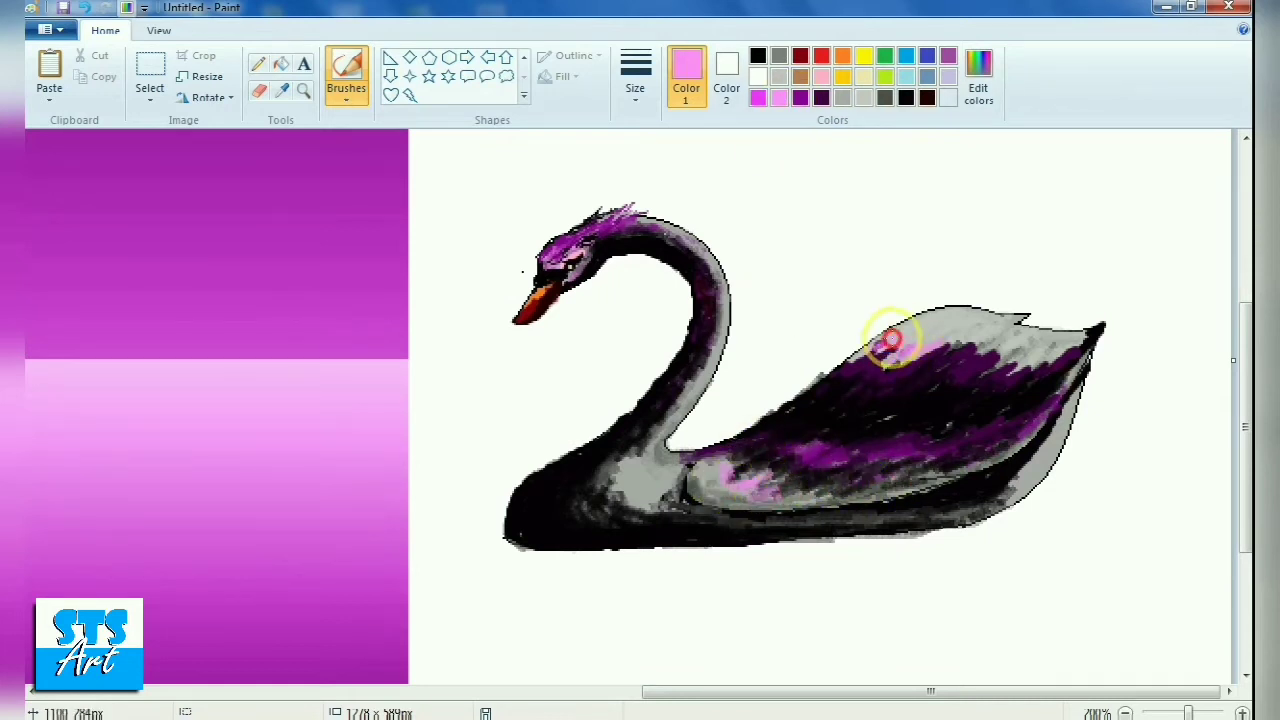
Add purple strokes to the upper wing and black ragged feather tips along its top edge
{"action": "left_click", "coordinate": [800, 97]}
{"action": "mouse_move", "coordinate": [929, 371]}
{"action": "left_mouse_down"}
{"action": "mouse_move", "coordinate": [854, 355]}
{"action": "mouse_move", "coordinate": [956, 340]}
{"action": "mouse_move", "coordinate": [1019, 356]}
{"action": "mouse_move", "coordinate": [958, 341]}
{"action": "left_mouse_up"}
{"action": "left_click", "coordinate": [906, 97]}
{"action": "left_click_drag", "start_coordinate": [848, 350], "coordinate": [950, 315]}
{"action": "mouse_move", "coordinate": [1045, 315]}
{"action": "left_mouse_down"}
{"action": "mouse_move", "coordinate": [1089, 336]}
{"action": "mouse_move", "coordinate": [1057, 343]}
{"action": "mouse_move", "coordinate": [951, 308]}
{"action": "mouse_move", "coordinate": [845, 348]}
{"action": "left_mouse_up"}
Cover the top of the wing with purple and light pink feather strokes toward the tail
{"action": "left_click", "coordinate": [800, 97]}
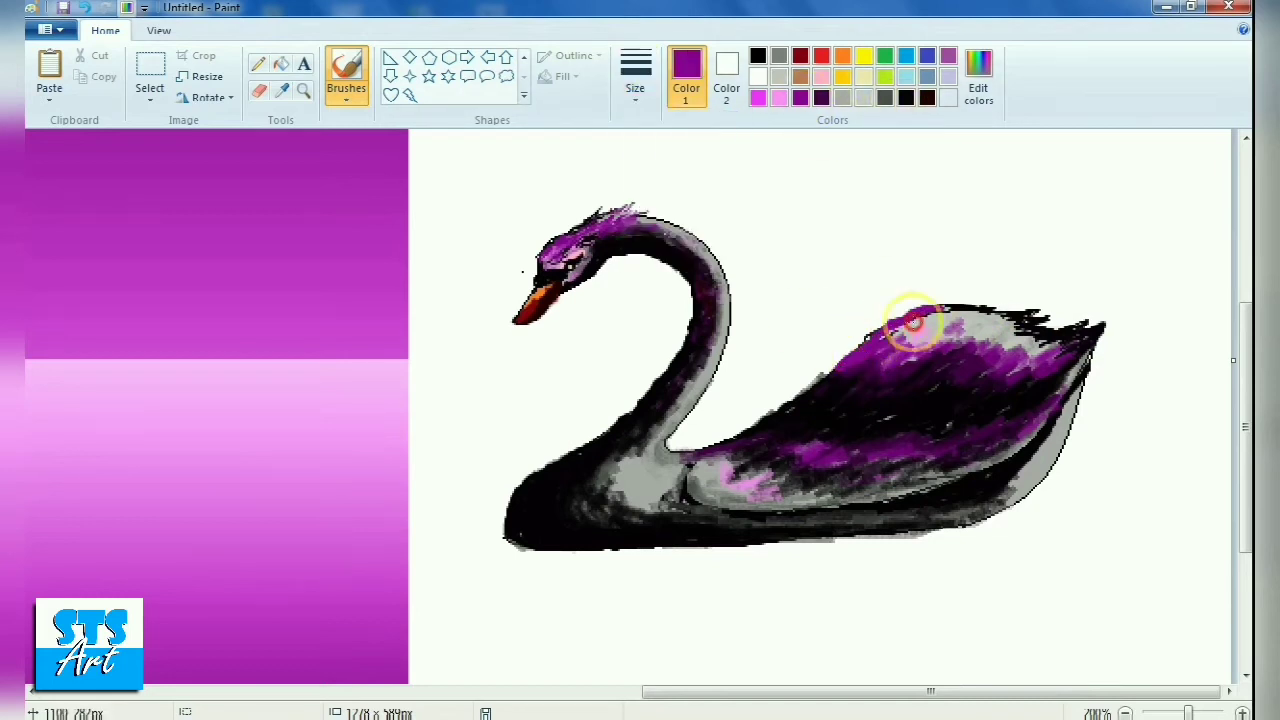
{"action": "left_click", "coordinate": [779, 97]}
{"action": "mouse_move", "coordinate": [914, 323]}
{"action": "left_mouse_down"}
{"action": "mouse_move", "coordinate": [1069, 343]}
{"action": "mouse_move", "coordinate": [963, 320]}
{"action": "mouse_move", "coordinate": [936, 328]}
{"action": "mouse_move", "coordinate": [993, 306]}
{"action": "mouse_move", "coordinate": [964, 293]}
{"action": "mouse_move", "coordinate": [1078, 318]}
{"action": "left_mouse_up"}
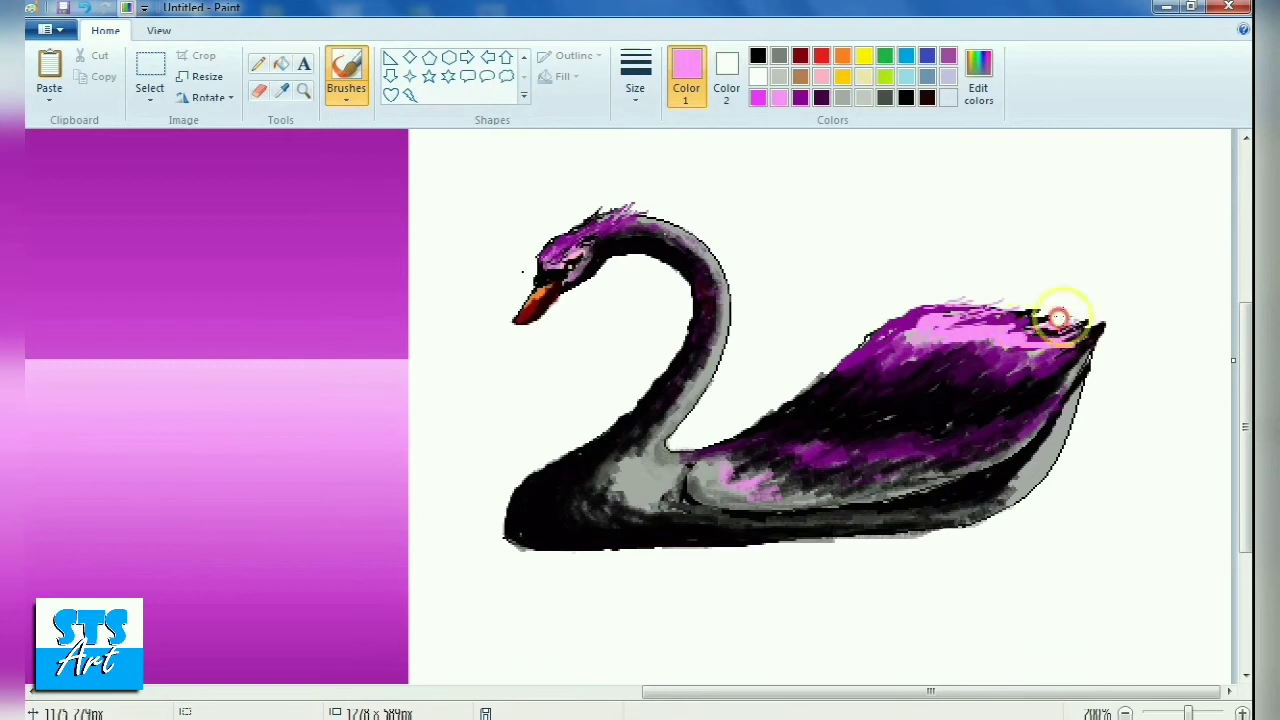
{"action": "left_click", "coordinate": [800, 97]}
{"action": "mouse_move", "coordinate": [903, 297]}
{"action": "left_mouse_down"}
{"action": "mouse_move", "coordinate": [968, 342]}
{"action": "mouse_move", "coordinate": [1062, 347]}
{"action": "mouse_move", "coordinate": [908, 345]}
{"action": "mouse_move", "coordinate": [934, 322]}
{"action": "mouse_move", "coordinate": [902, 329]}
{"action": "mouse_move", "coordinate": [952, 342]}
{"action": "mouse_move", "coordinate": [868, 336]}
{"action": "mouse_move", "coordinate": [980, 332]}
{"action": "mouse_move", "coordinate": [1012, 364]}
{"action": "mouse_move", "coordinate": [925, 347]}
{"action": "mouse_move", "coordinate": [903, 319]}
{"action": "mouse_move", "coordinate": [930, 319]}
{"action": "mouse_move", "coordinate": [1028, 352]}
{"action": "mouse_move", "coordinate": [1002, 334]}
{"action": "mouse_move", "coordinate": [885, 325]}
{"action": "mouse_move", "coordinate": [984, 324]}
{"action": "mouse_move", "coordinate": [969, 307]}
{"action": "mouse_move", "coordinate": [952, 320]}
{"action": "mouse_move", "coordinate": [1043, 336]}
{"action": "left_mouse_up"}
Paint the underside of the tail in purple shades with the regular brush
{"action": "left_click", "coordinate": [821, 97]}
{"action": "left_click", "coordinate": [346, 95]}
{"action": "left_click", "coordinate": [457, 166]}
{"action": "left_click", "coordinate": [779, 97]}
{"action": "left_click", "coordinate": [346, 95]}
{"action": "left_click", "coordinate": [334, 128]}
{"action": "left_click_drag", "start_coordinate": [1079, 393], "coordinate": [994, 514]}
{"action": "left_click", "coordinate": [800, 97]}
{"action": "left_click", "coordinate": [821, 97]}
Draw fine light pink feather strokes along the tail's outer edge and across the lower wing
{"action": "left_click", "coordinate": [346, 97]}
{"action": "left_click", "coordinate": [636, 106]}
{"action": "left_click", "coordinate": [779, 97]}
{"action": "left_click_drag", "start_coordinate": [1080, 378], "coordinate": [1049, 466]}
{"action": "mouse_move", "coordinate": [1080, 383]}
{"action": "left_mouse_down"}
{"action": "mouse_move", "coordinate": [1029, 496]}
{"action": "mouse_move", "coordinate": [1053, 463]}
{"action": "mouse_move", "coordinate": [984, 522]}
{"action": "mouse_move", "coordinate": [1000, 510]}
{"action": "mouse_move", "coordinate": [991, 413]}
{"action": "mouse_move", "coordinate": [909, 444]}
{"action": "mouse_move", "coordinate": [946, 438]}
{"action": "mouse_move", "coordinate": [860, 433]}
{"action": "mouse_move", "coordinate": [834, 451]}
{"action": "left_mouse_up"}
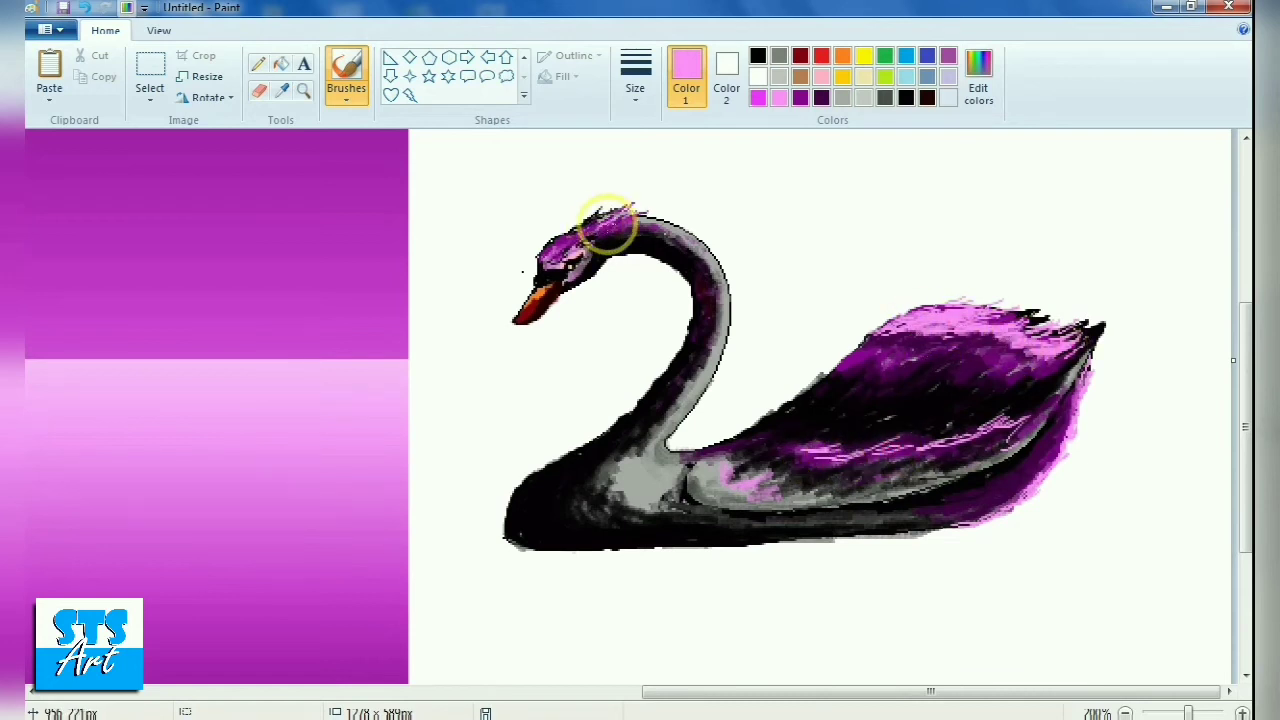
Break up the pink feathers on the lower wing with purple strokes
{"action": "left_click", "coordinate": [800, 97]}
{"action": "left_click", "coordinate": [890, 437]}
{"action": "mouse_move", "coordinate": [890, 437]}
{"action": "left_mouse_down"}
{"action": "mouse_move", "coordinate": [823, 451]}
{"action": "mouse_move", "coordinate": [957, 434]}
{"action": "mouse_move", "coordinate": [1023, 409]}
{"action": "mouse_move", "coordinate": [962, 458]}
{"action": "left_mouse_up"}
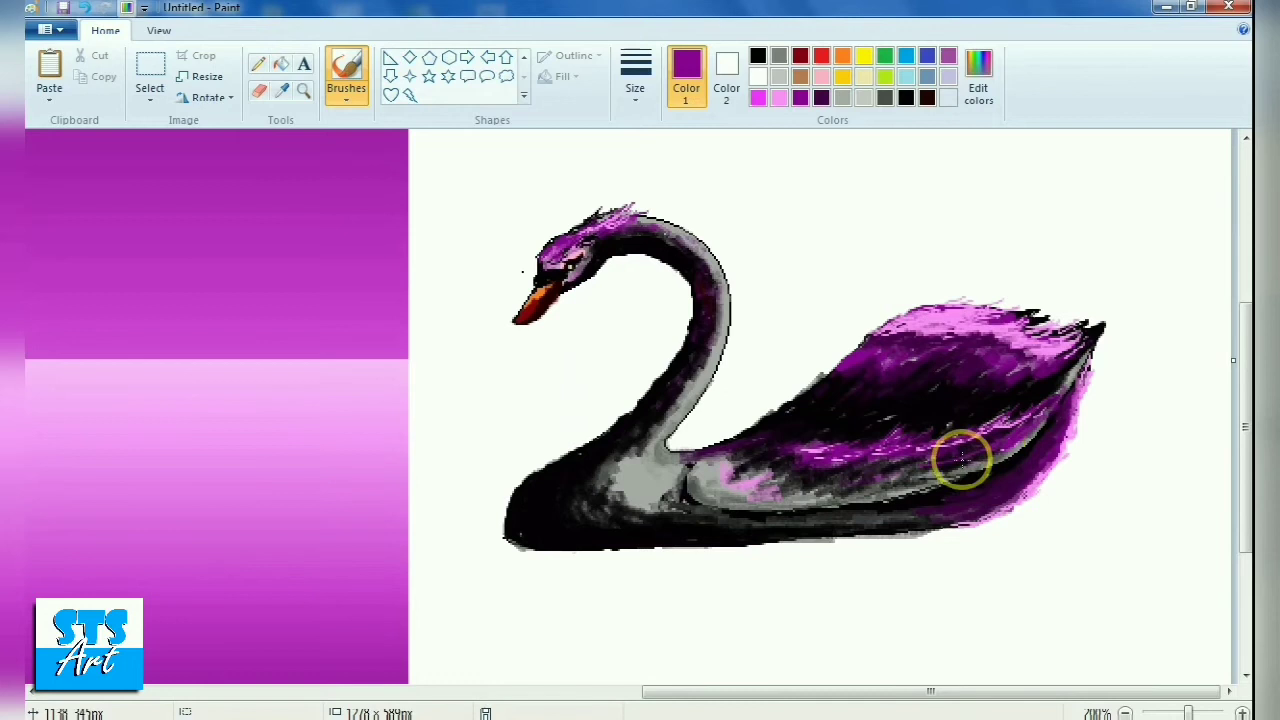
{"action": "left_click", "coordinate": [758, 55]}
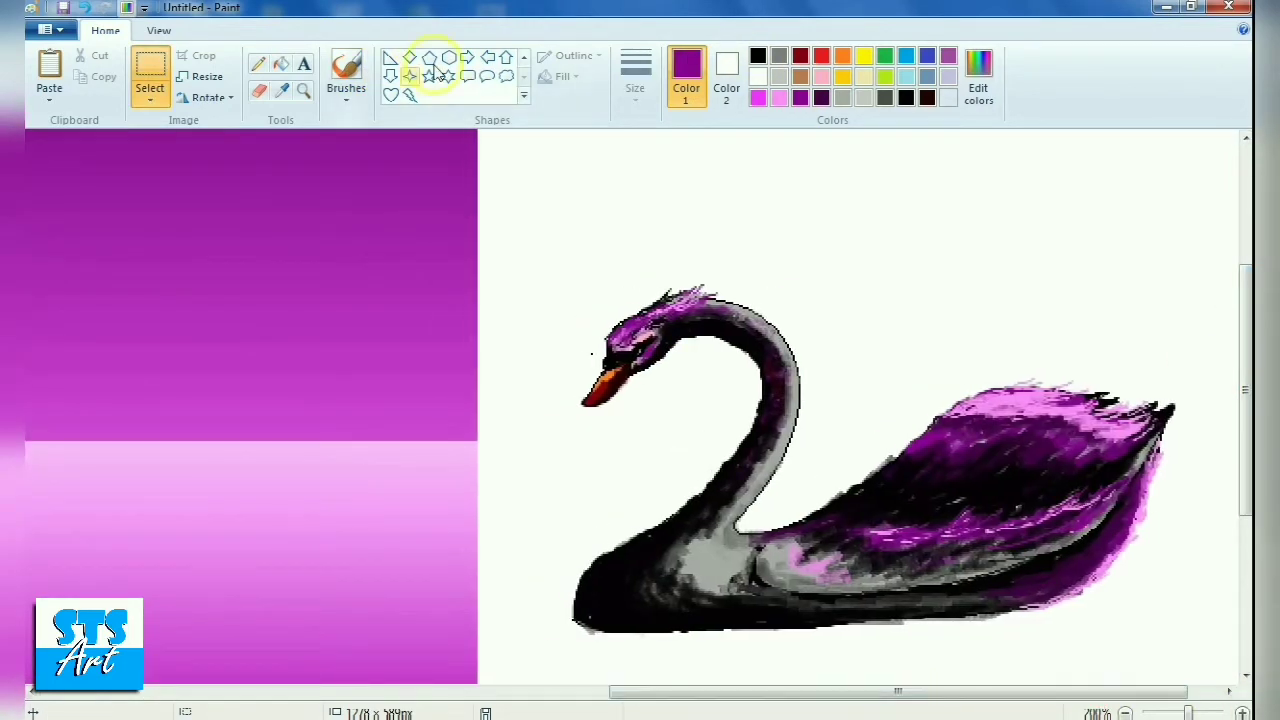
Stroke light pink and purple feathers along the outer side of the swan's neck
{"action": "left_click", "coordinate": [346, 75]}
{"action": "mouse_move", "coordinate": [722, 310]}
{"action": "left_mouse_down"}
{"action": "mouse_move", "coordinate": [728, 300]}
{"action": "mouse_move", "coordinate": [786, 371]}
{"action": "mouse_move", "coordinate": [773, 450]}
{"action": "left_mouse_up"}
{"action": "left_click", "coordinate": [779, 97]}
{"action": "mouse_move", "coordinate": [728, 308]}
{"action": "left_mouse_down"}
{"action": "mouse_move", "coordinate": [797, 366]}
{"action": "mouse_move", "coordinate": [793, 420]}
{"action": "left_mouse_up"}
{"action": "left_click", "coordinate": [800, 97]}
{"action": "mouse_move", "coordinate": [780, 320]}
{"action": "left_mouse_down"}
{"action": "mouse_move", "coordinate": [746, 314]}
{"action": "mouse_move", "coordinate": [794, 400]}
{"action": "mouse_move", "coordinate": [748, 486]}
{"action": "mouse_move", "coordinate": [742, 540]}
{"action": "mouse_move", "coordinate": [791, 371]}
{"action": "mouse_move", "coordinate": [680, 286]}
{"action": "mouse_move", "coordinate": [778, 393]}
{"action": "mouse_move", "coordinate": [800, 397]}
{"action": "left_mouse_up"}
Set the brush type and stroke size, and shade the base of the neck dark purple
{"action": "left_click", "coordinate": [821, 97]}
{"action": "left_click", "coordinate": [635, 75]}
{"action": "left_click", "coordinate": [666, 123]}
{"action": "left_click", "coordinate": [346, 88]}
{"action": "left_click", "coordinate": [346, 128]}
{"action": "left_click", "coordinate": [635, 80]}
{"action": "left_click", "coordinate": [666, 163]}
{"action": "mouse_move", "coordinate": [773, 468]}
{"action": "left_mouse_down"}
{"action": "mouse_move", "coordinate": [734, 545]}
{"action": "mouse_move", "coordinate": [696, 545]}
{"action": "mouse_move", "coordinate": [697, 557]}
{"action": "mouse_move", "coordinate": [732, 503]}
{"action": "left_mouse_up"}
Add magenta and rose strokes to the neck's outer edge and deepen its inner side with black
{"action": "left_click", "coordinate": [779, 55]}
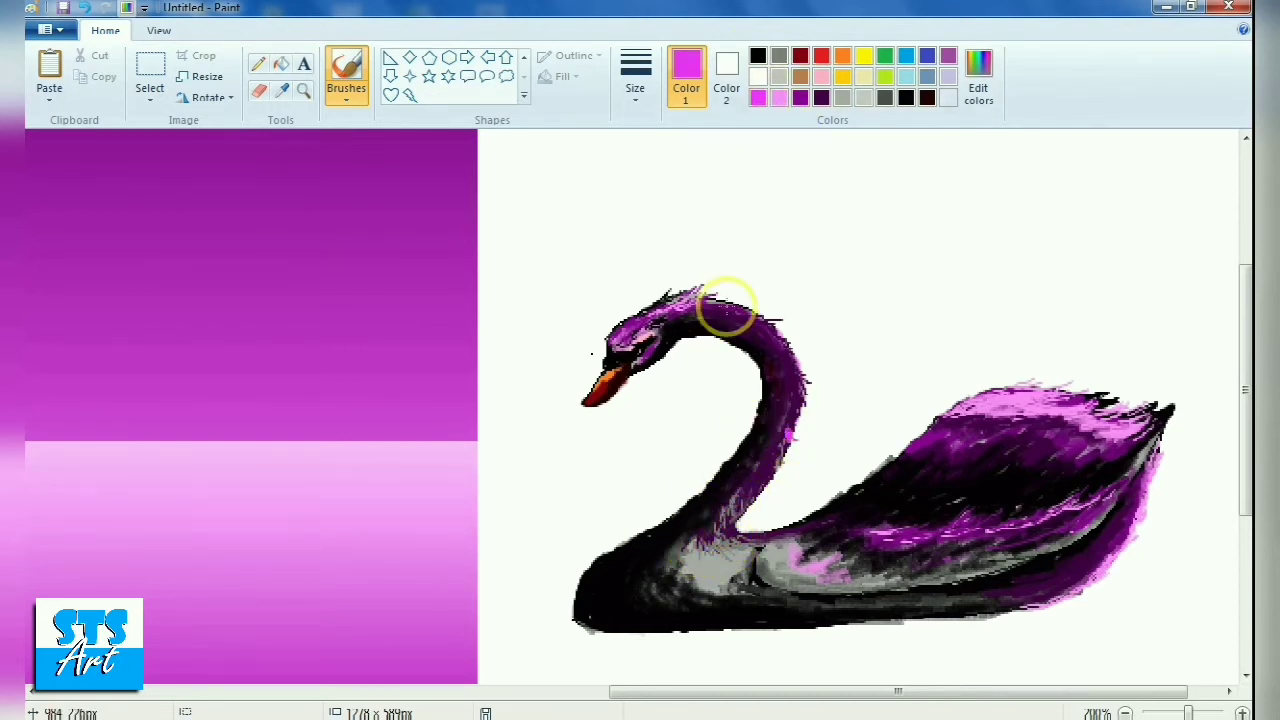
{"action": "left_click", "coordinate": [821, 76]}
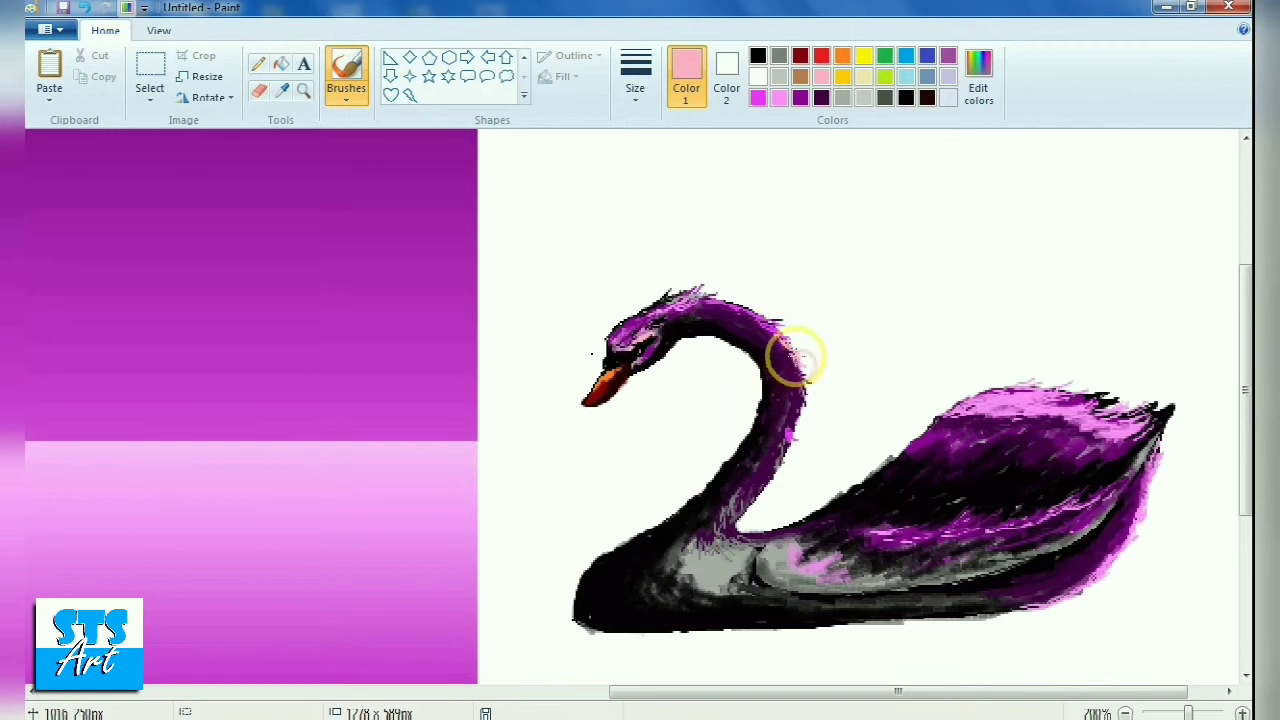
{"action": "left_click", "coordinate": [821, 97]}
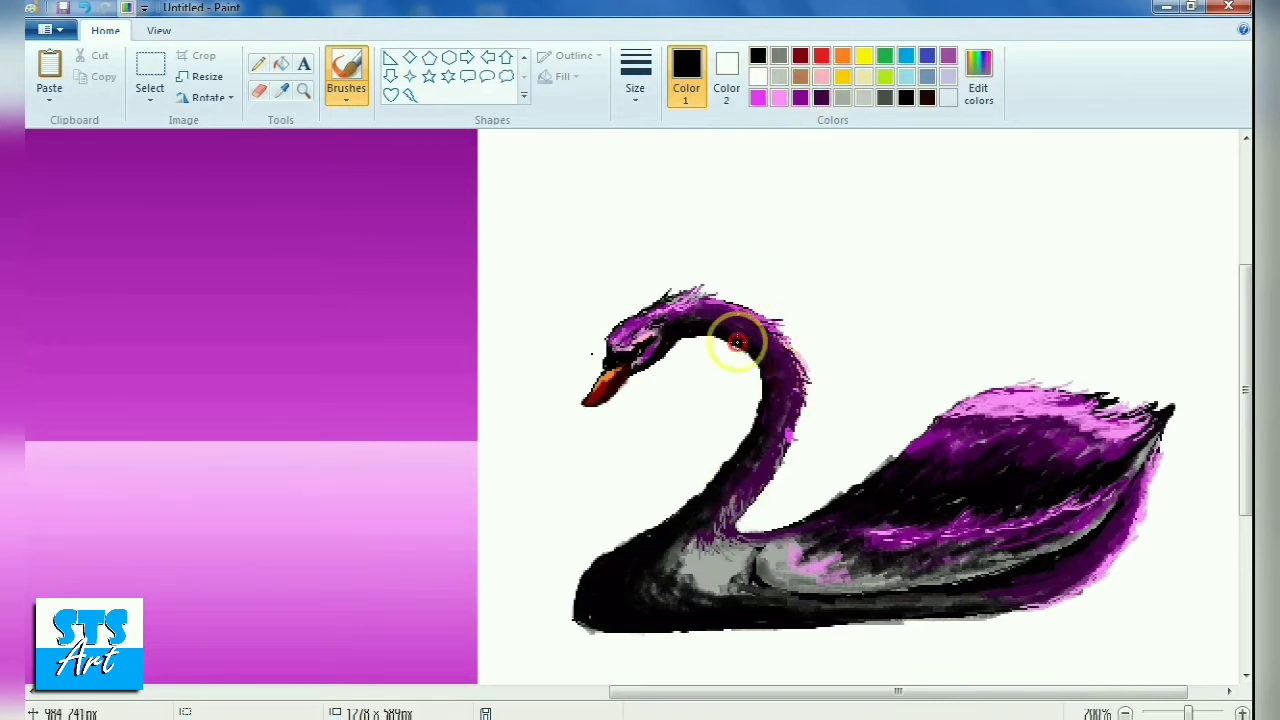
{"action": "left_click", "coordinate": [821, 97]}
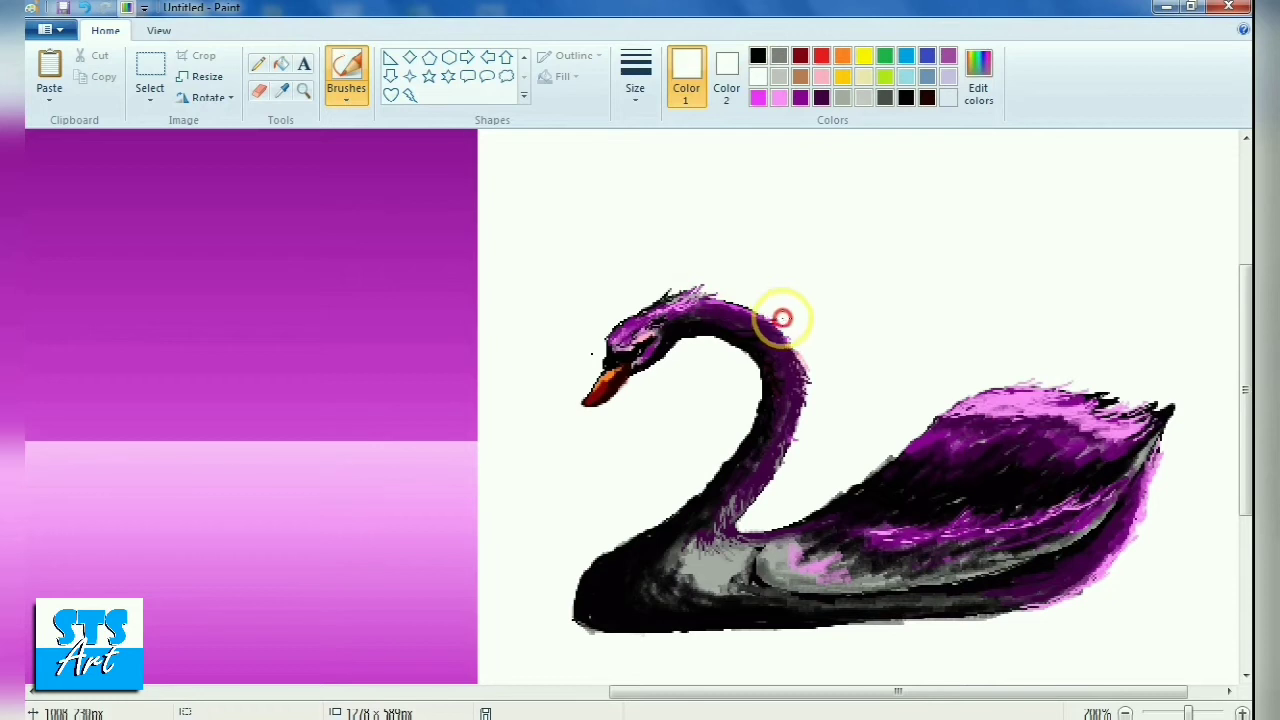
Clean up the stray feather strokes along the neck's outer edge with white
{"action": "left_click", "coordinate": [259, 91]}
{"action": "left_click", "coordinate": [806, 357]}
{"action": "left_click", "coordinate": [821, 97]}
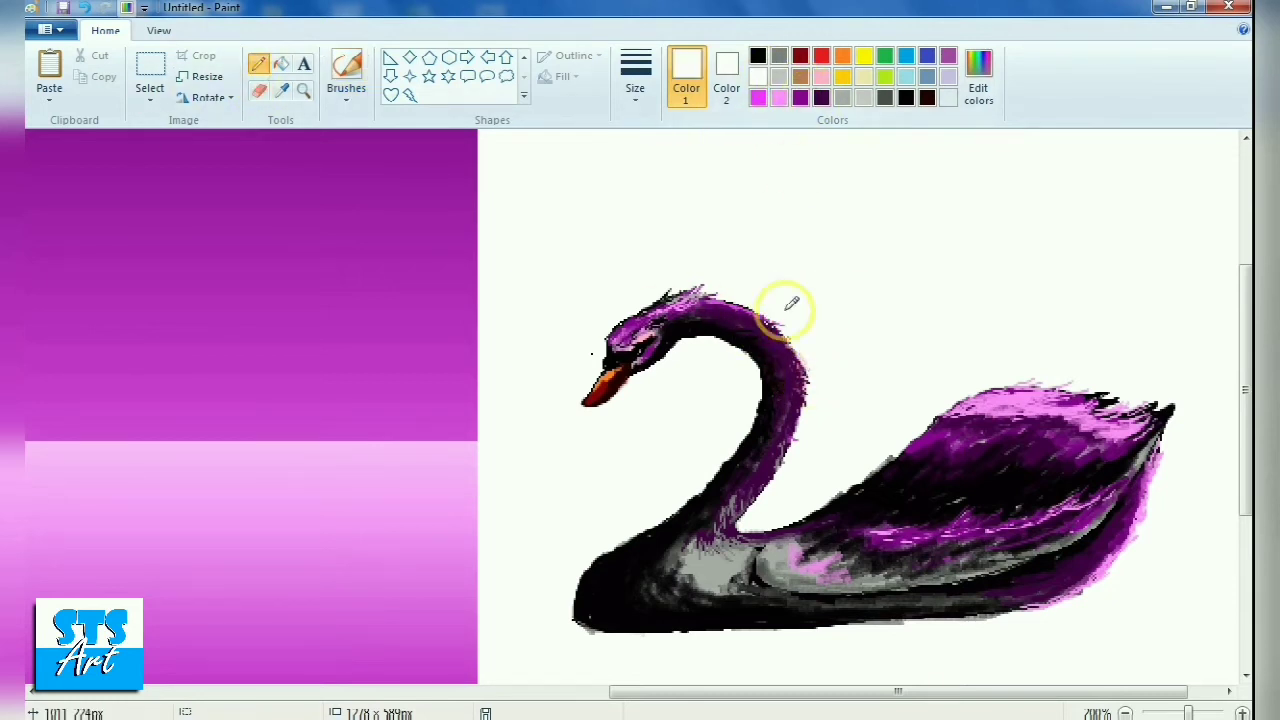
{"action": "left_click", "coordinate": [806, 380]}
Add rose highlights along the neck and tail edges with the regular brush, and blend dark purple into the upper wing
{"action": "left_click", "coordinate": [346, 95]}
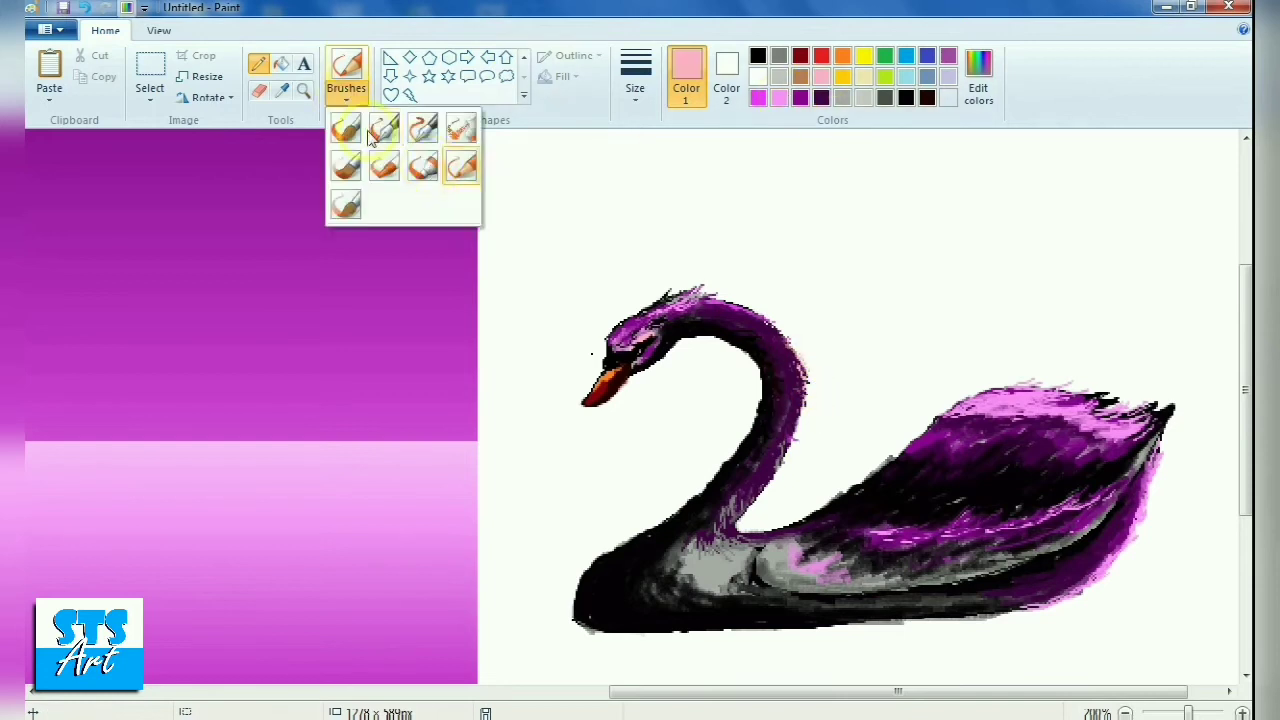
{"action": "left_click", "coordinate": [346, 126]}
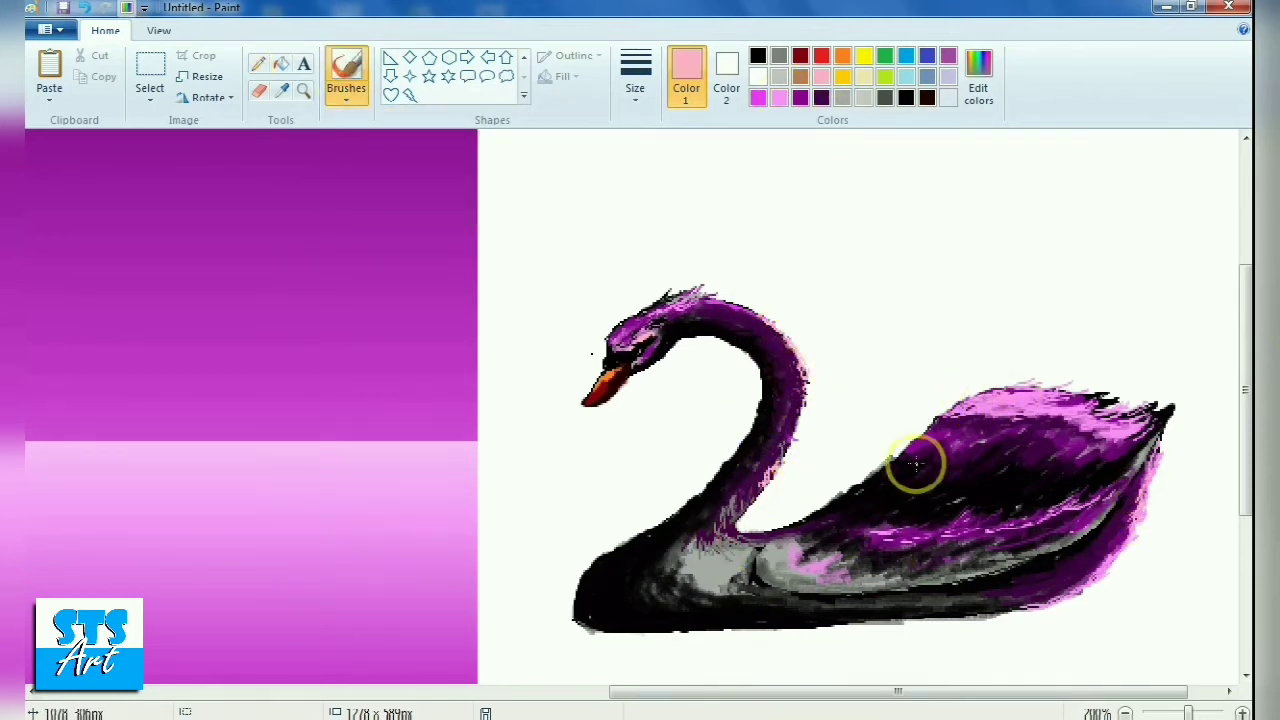
{"action": "left_click", "coordinate": [821, 97]}
{"action": "left_click_drag", "start_coordinate": [950, 416], "coordinate": [1086, 429]}
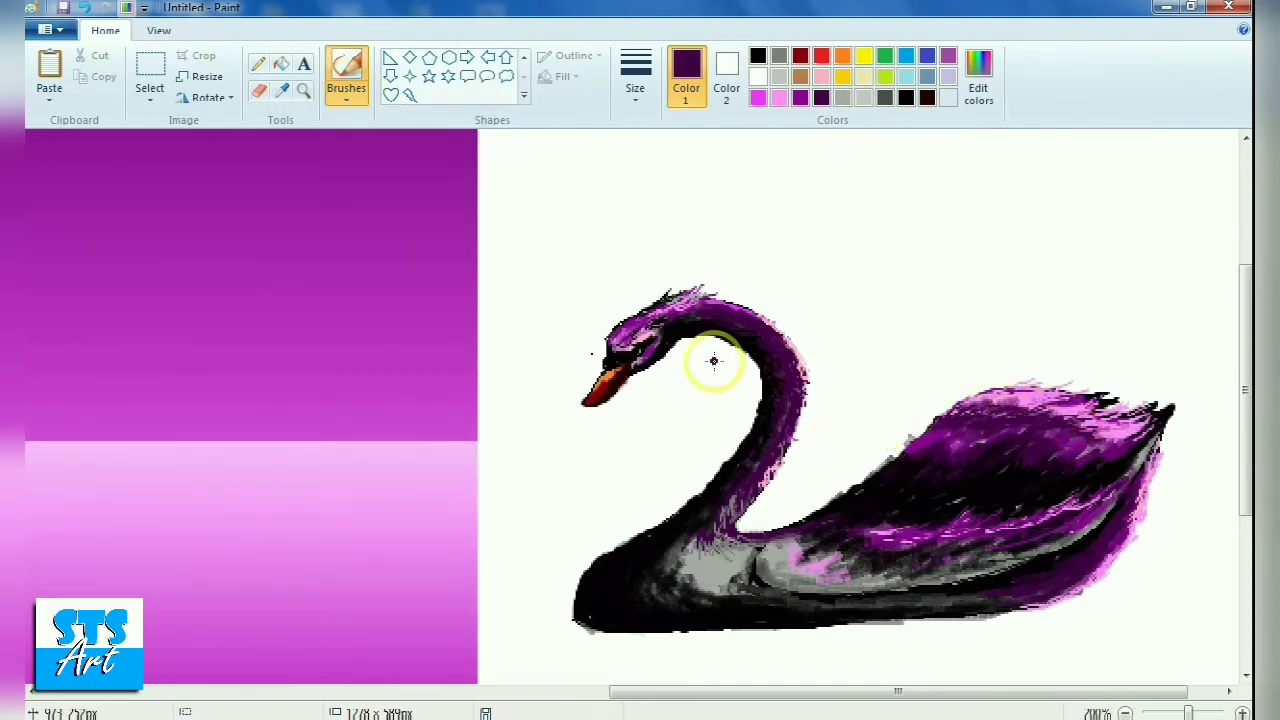
Select the finished swan, copy it and paste a duplicate
{"action": "left_click", "coordinate": [150, 70]}
{"action": "left_click", "coordinate": [1125, 712]}
{"action": "left_click_drag", "start_coordinate": [855, 286], "coordinate": [1193, 493]}
{"action": "left_click", "coordinate": [100, 76]}
{"action": "left_click", "coordinate": [49, 70]}
Place the pasted swan on the purple water beside the heart, using a transparent selection
{"action": "left_click_drag", "start_coordinate": [251, 243], "coordinate": [593, 386]}
{"action": "left_click", "coordinate": [149, 100]}
{"action": "left_click", "coordinate": [203, 274]}
{"action": "left_click_drag", "start_coordinate": [707, 281], "coordinate": [681, 295]}
{"action": "left_click_drag", "start_coordinate": [519, 413], "coordinate": [538, 418]}
Paste a second swan, flip it horizontally and place it beak to beak with the first
{"action": "left_click", "coordinate": [50, 78]}
{"action": "left_click_drag", "start_coordinate": [172, 214], "coordinate": [412, 382]}
{"action": "left_click", "coordinate": [208, 97]}
{"action": "left_click", "coordinate": [235, 205]}
{"action": "left_click_drag", "start_coordinate": [499, 453], "coordinate": [338, 452]}
Copy and paste the right-facing swan, flip it vertically and place it beneath the original as its reflection
{"action": "left_click", "coordinate": [102, 76]}
{"action": "left_click", "coordinate": [52, 76]}
{"action": "left_click_drag", "start_coordinate": [268, 285], "coordinate": [363, 461]}
{"action": "left_click", "coordinate": [207, 97]}
{"action": "left_click", "coordinate": [230, 184]}
{"action": "left_click_drag", "start_coordinate": [356, 402], "coordinate": [331, 500]}
{"action": "left_click_drag", "start_coordinate": [269, 646], "coordinate": [269, 587]}
{"action": "left_click_drag", "start_coordinate": [328, 492], "coordinate": [367, 506]}
Paste another reflection, flip it horizontally and align it beneath the left-facing swan
{"action": "key", "text": "ctrl+v"}
{"action": "left_click_drag", "start_coordinate": [300, 240], "coordinate": [620, 582]}
{"action": "left_click", "coordinate": [208, 97]}
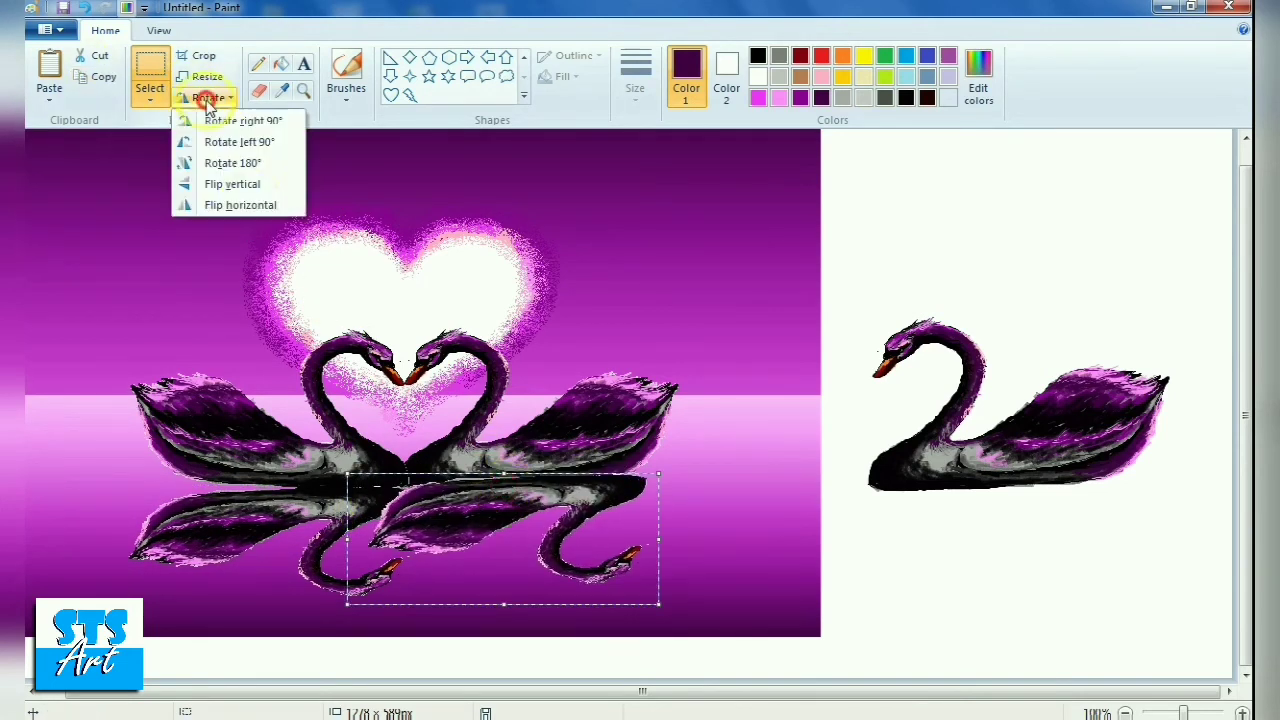
{"action": "left_click", "coordinate": [242, 205]}
{"action": "left_click_drag", "start_coordinate": [480, 537], "coordinate": [549, 519]}
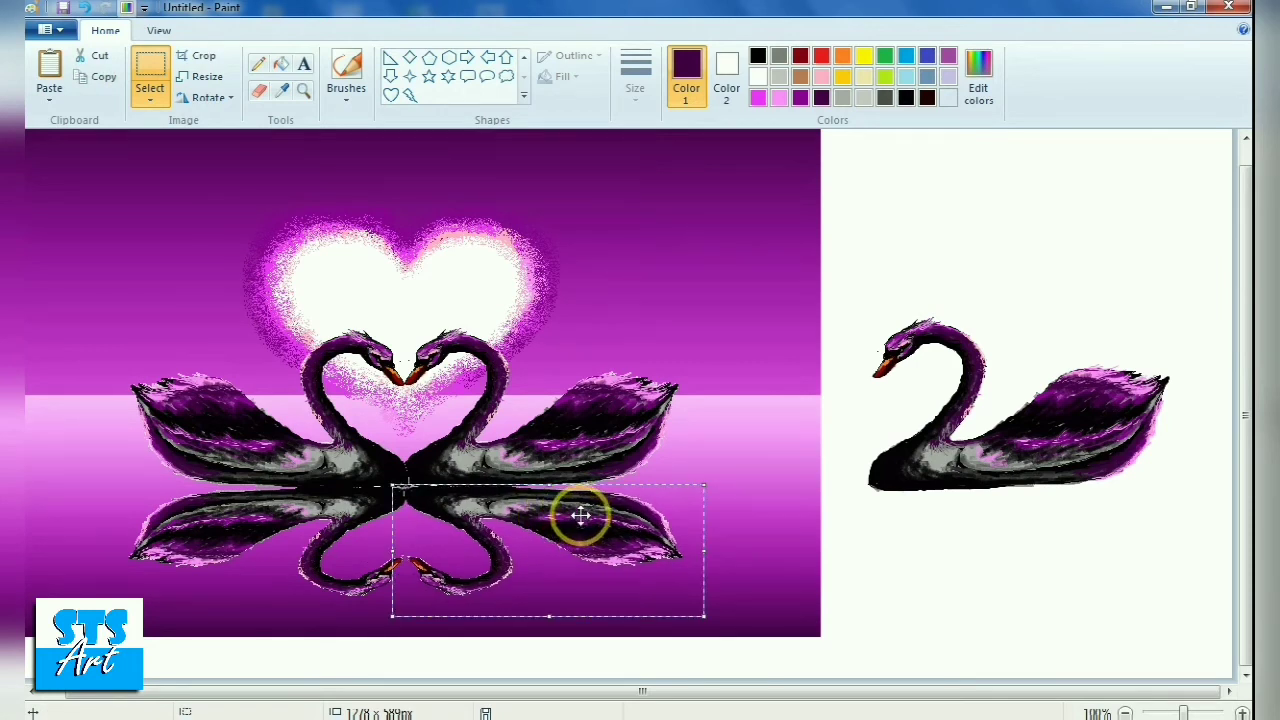
{"action": "left_click", "coordinate": [687, 420]}
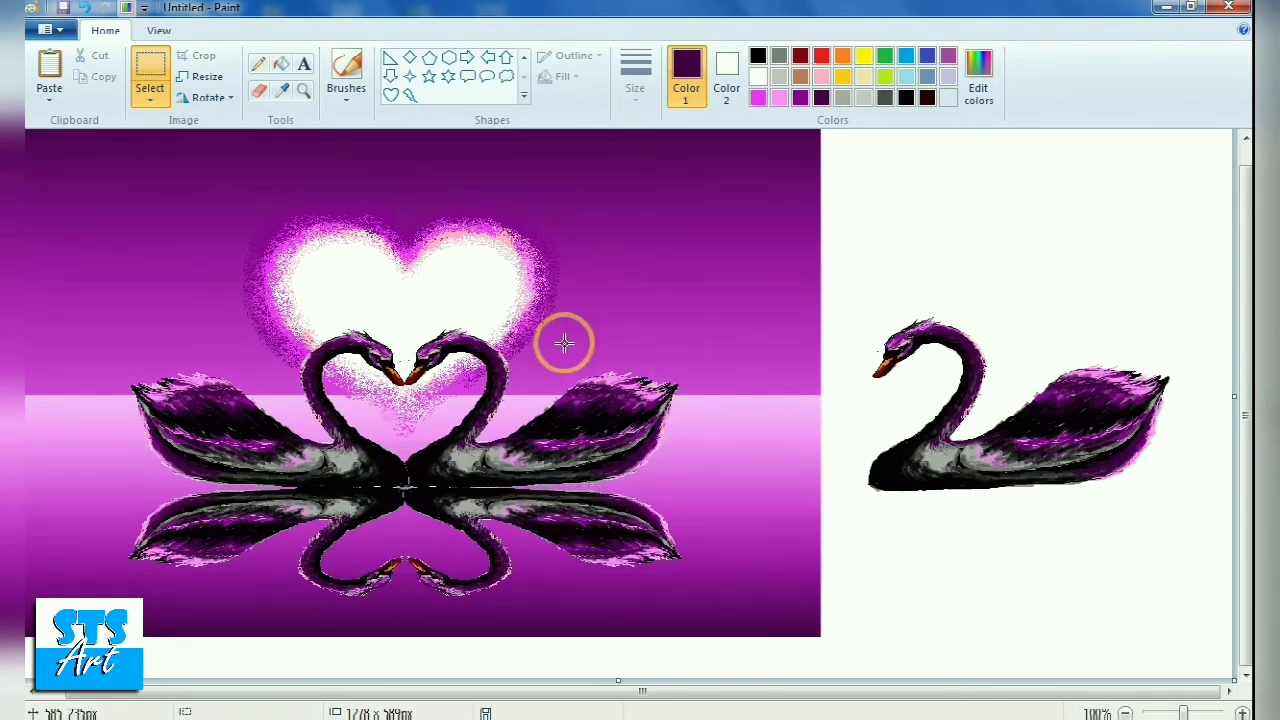
Draw curve lines between the left-facing swan and its reflection in purple sampled from the water
{"action": "left_click", "coordinate": [523, 57]}
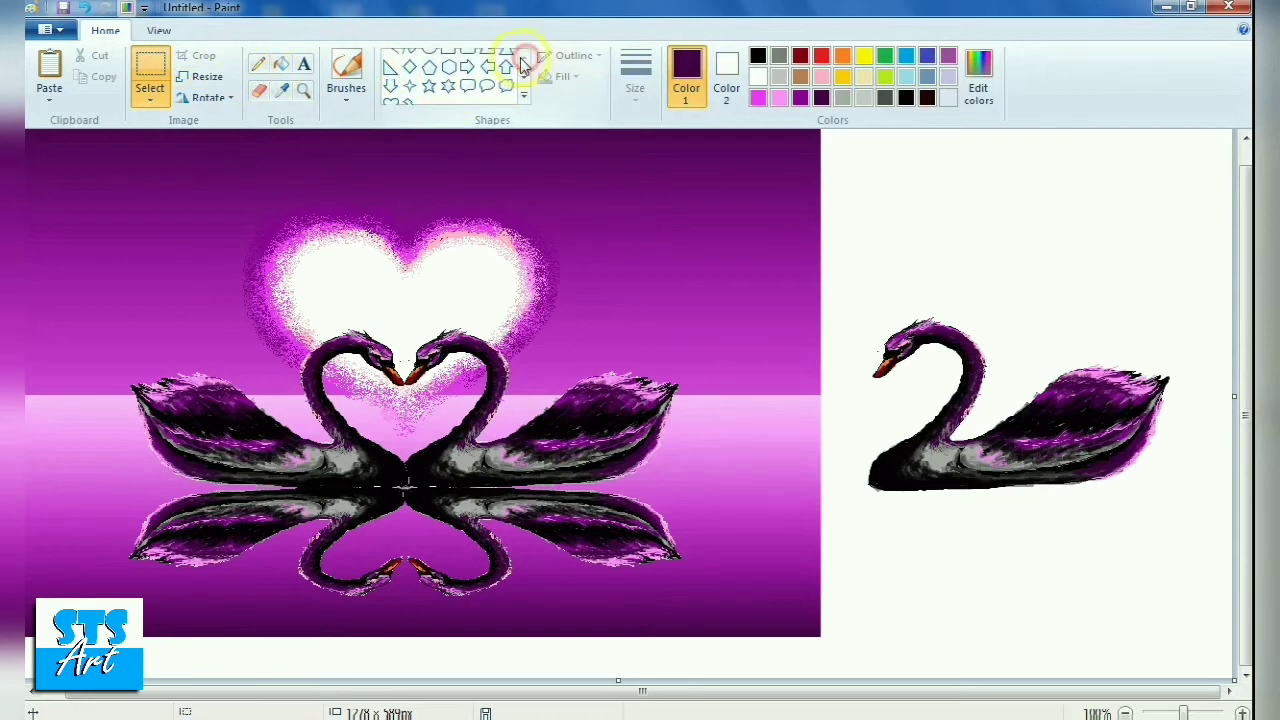
{"action": "left_click", "coordinate": [409, 57]}
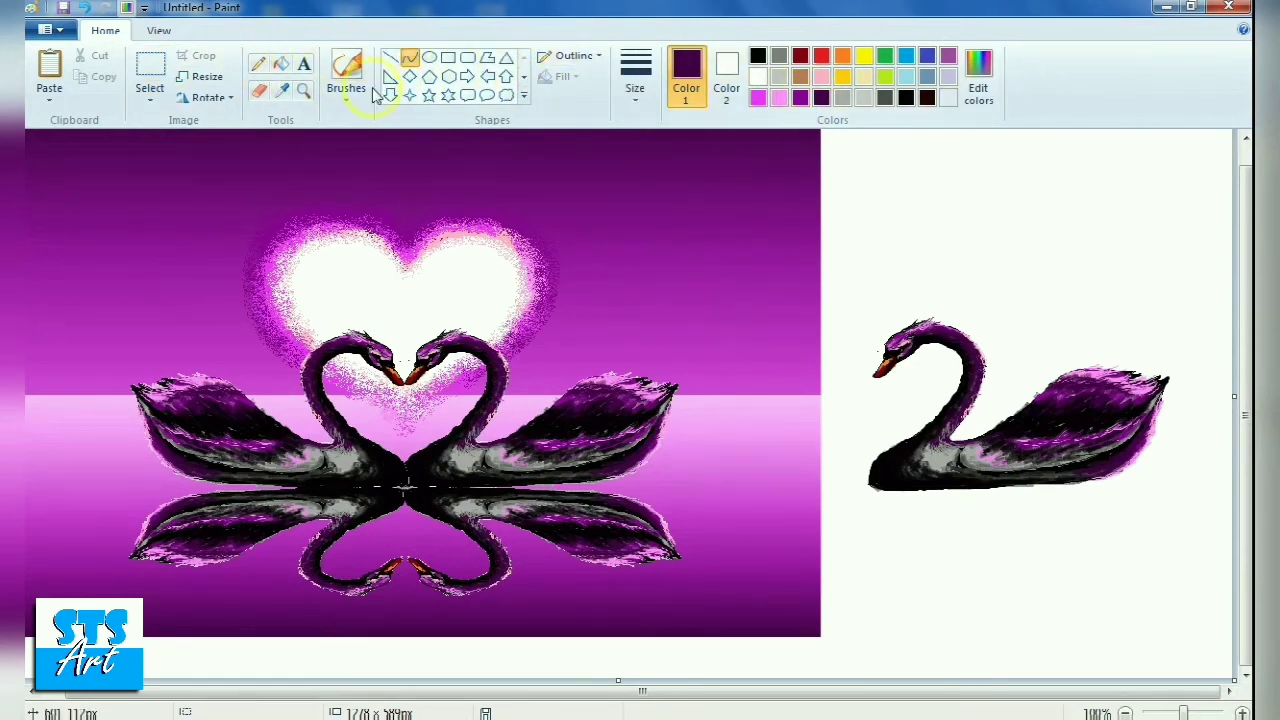
{"action": "left_click", "coordinate": [282, 92]}
{"action": "left_click", "coordinate": [634, 477]}
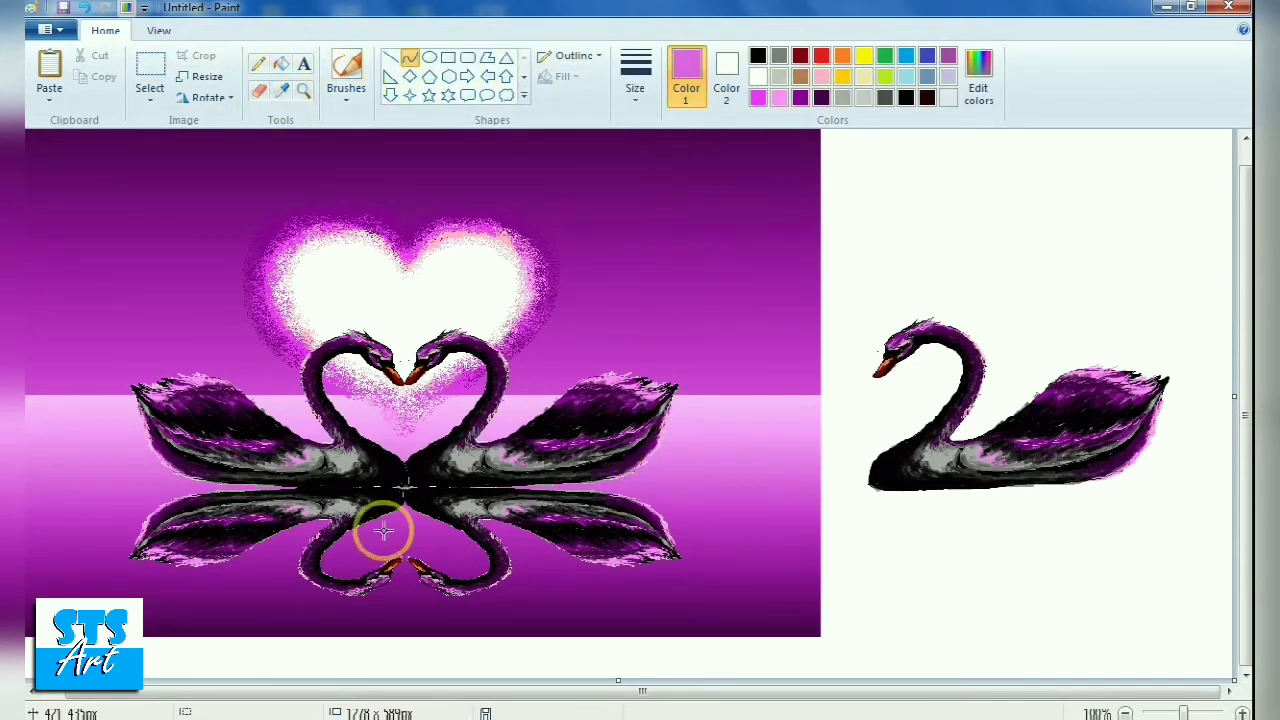
{"action": "left_click_drag", "start_coordinate": [406, 486], "coordinate": [759, 489]}
{"action": "left_click_drag", "start_coordinate": [617, 484], "coordinate": [626, 491]}
{"action": "left_click_drag", "start_coordinate": [445, 481], "coordinate": [438, 487]}
{"action": "left_click", "coordinate": [742, 442]}
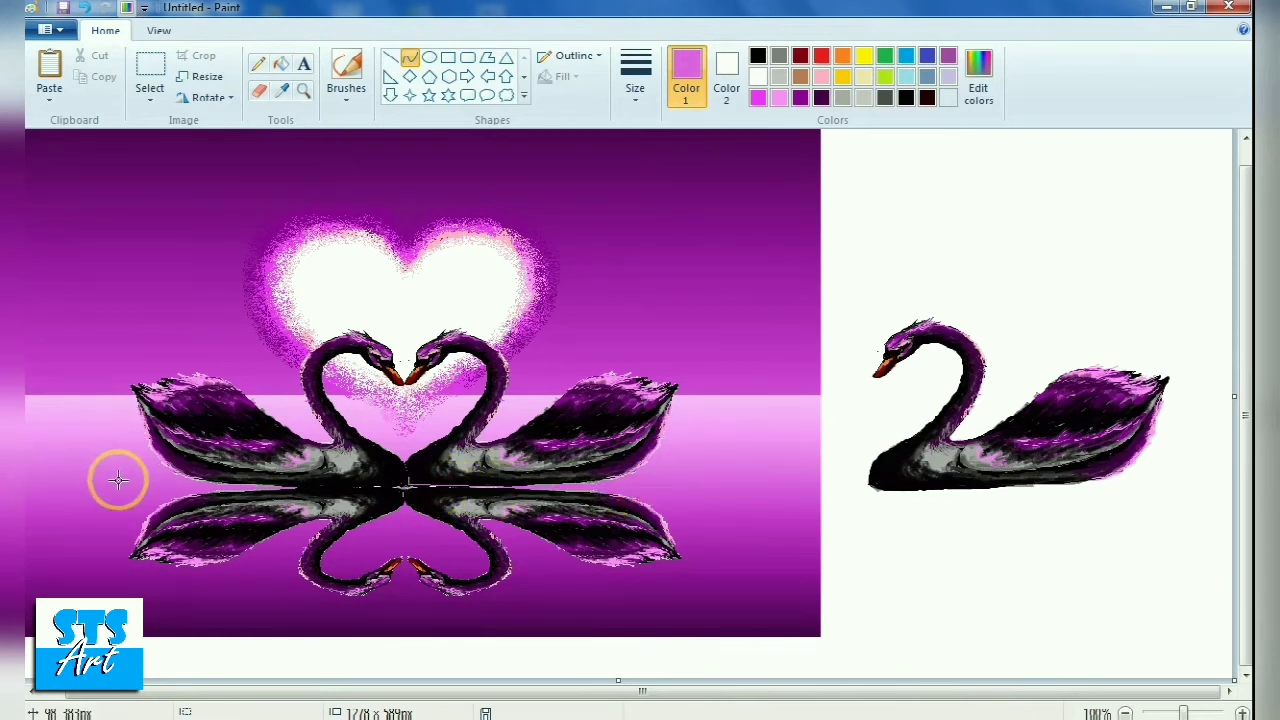
Draw straight purple lines along the waterline between both swans and their reflections
{"action": "left_click", "coordinate": [396, 59]}
{"action": "left_click_drag", "start_coordinate": [127, 488], "coordinate": [400, 487]}
{"action": "left_click_drag", "start_coordinate": [130, 492], "coordinate": [122, 489]}
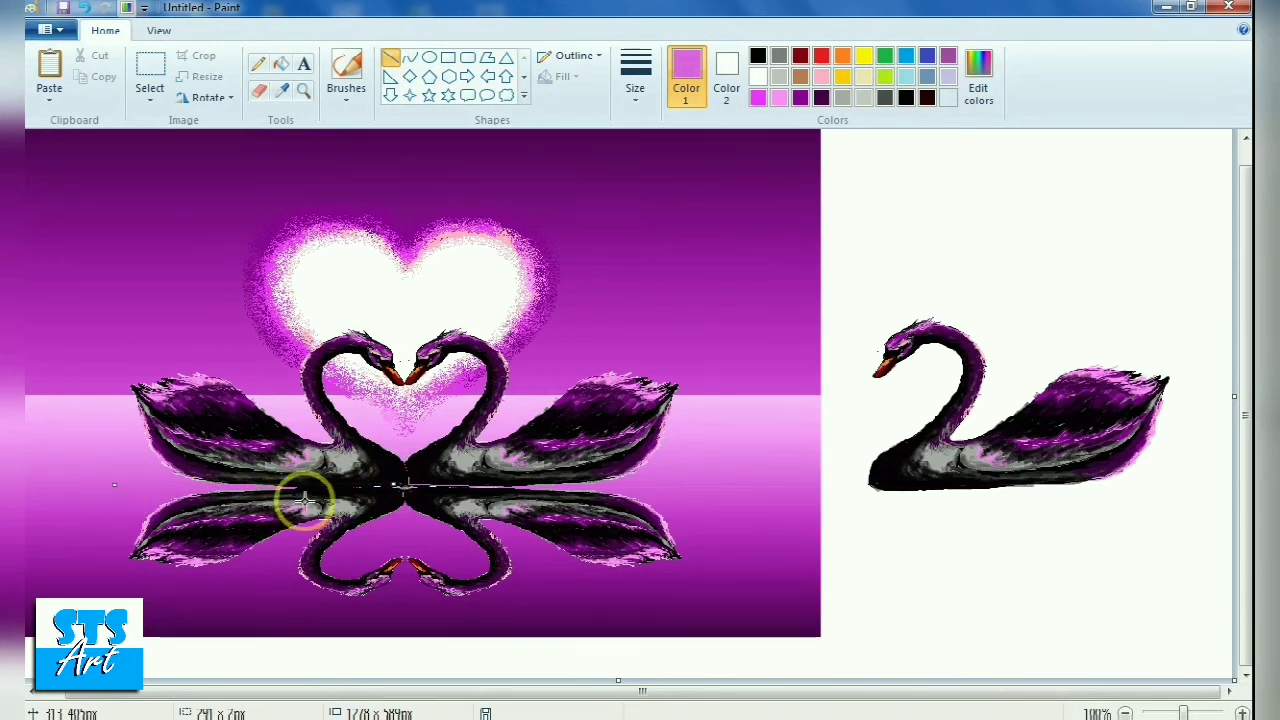
{"action": "left_click", "coordinate": [683, 486]}
{"action": "left_click_drag", "start_coordinate": [413, 488], "coordinate": [679, 488]}
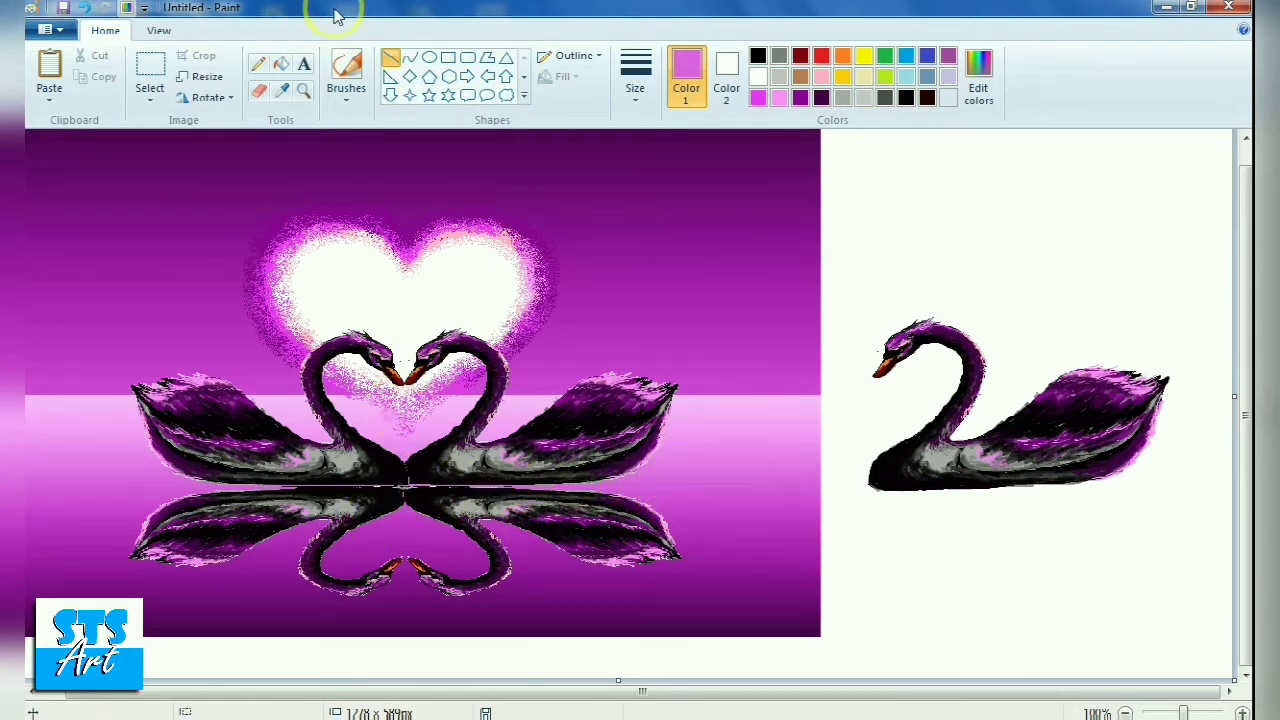
Brush horizontal purple ripple streaks across both swan reflections and add a Curve ripple on the water
{"action": "left_click", "coordinate": [342, 76]}
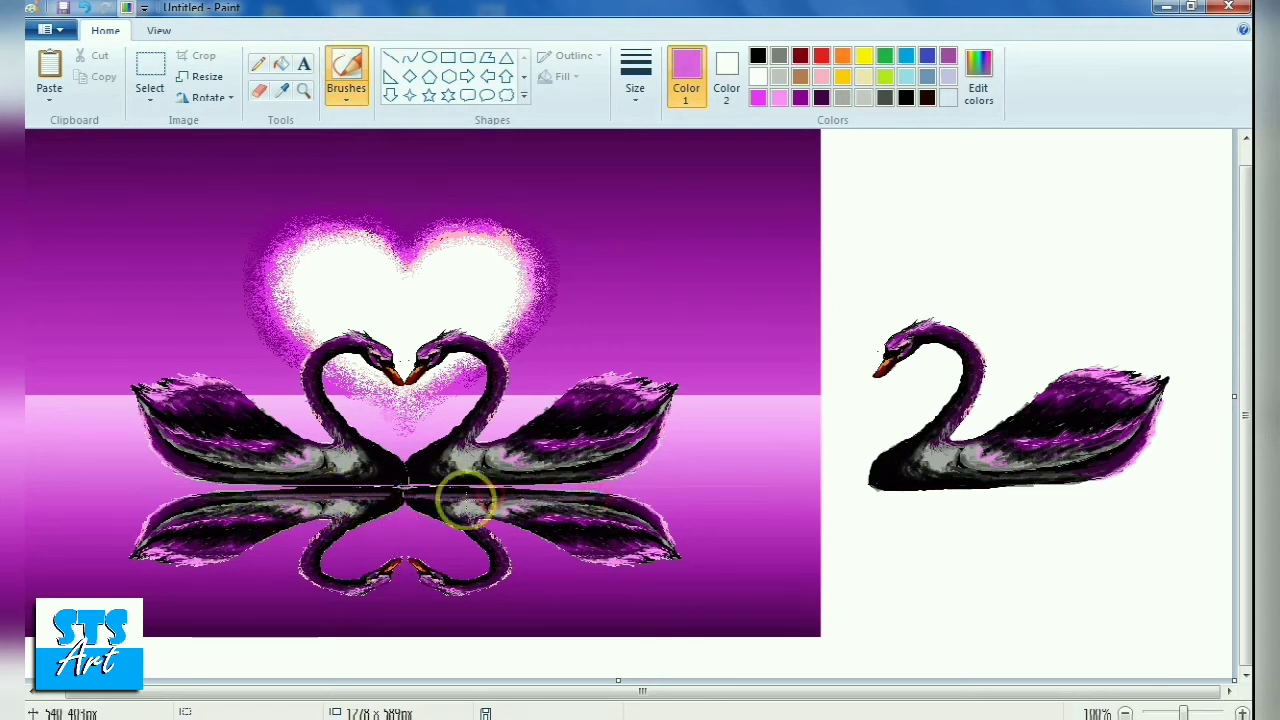
{"action": "left_click_drag", "start_coordinate": [391, 515], "coordinate": [340, 537]}
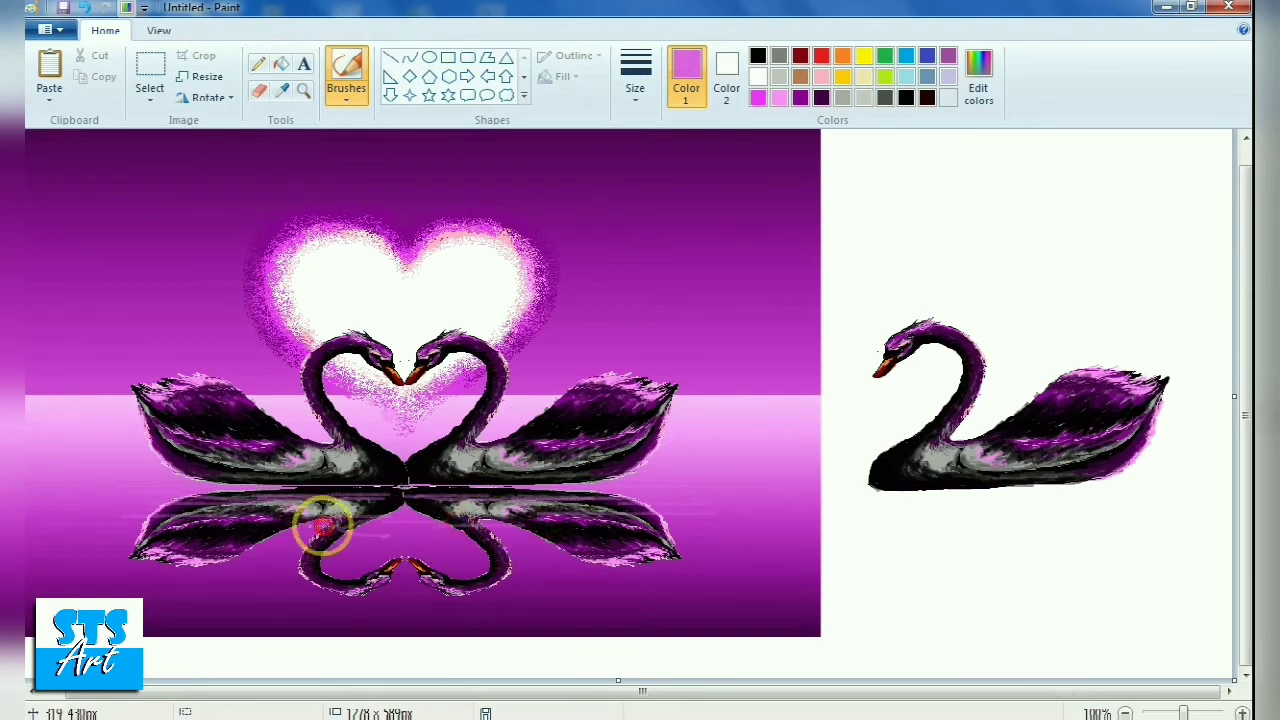
{"action": "left_click_drag", "start_coordinate": [347, 538], "coordinate": [380, 537]}
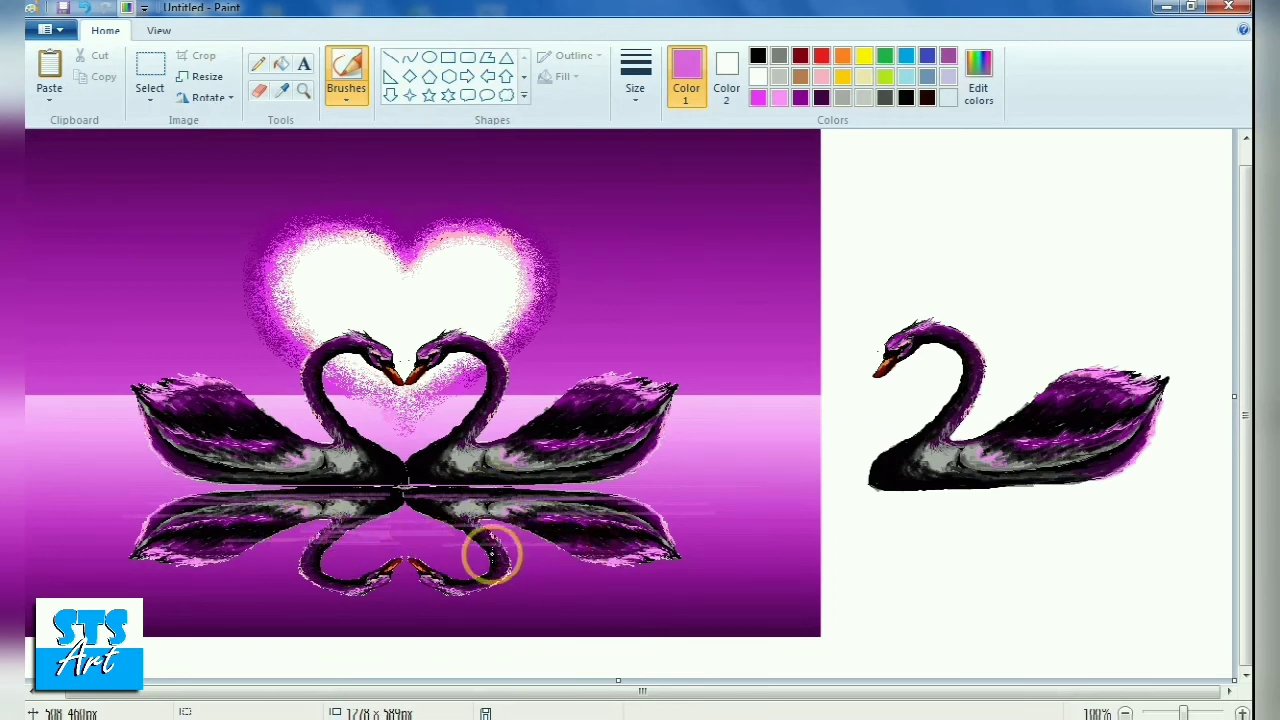
{"action": "left_click_drag", "start_coordinate": [477, 567], "coordinate": [596, 563]}
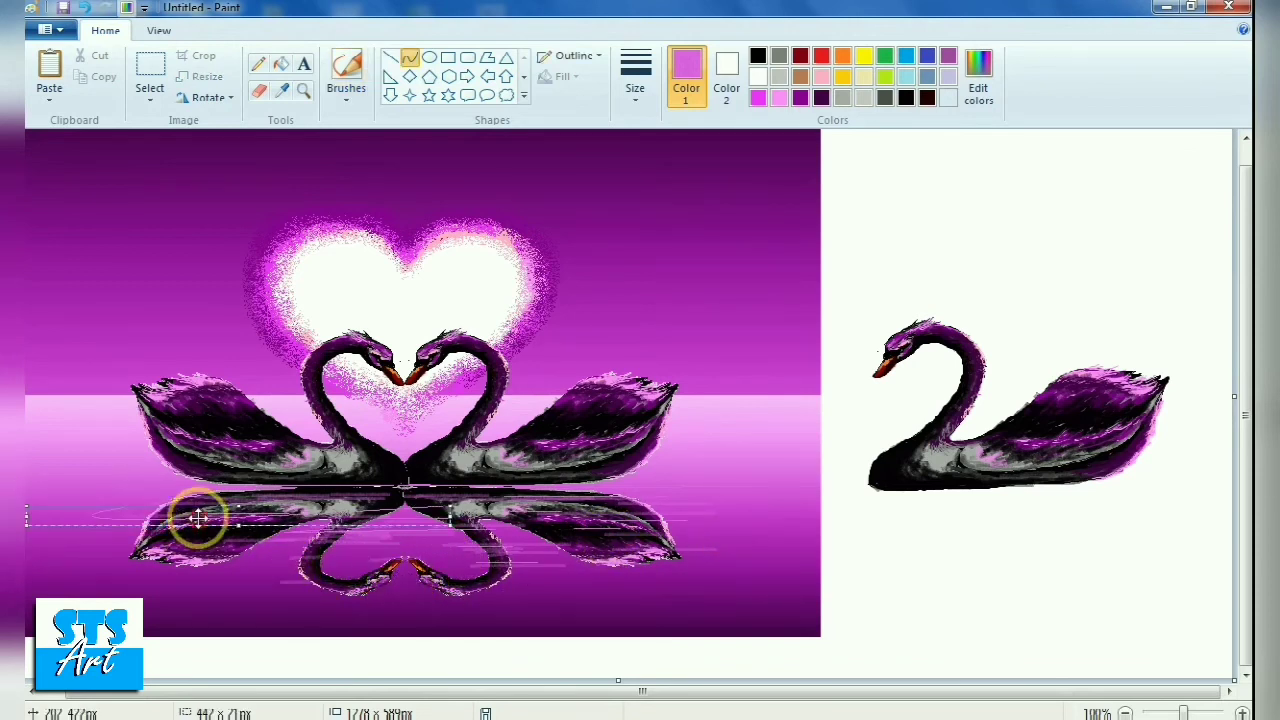
{"action": "left_click_drag", "start_coordinate": [613, 430], "coordinate": [780, 477]}
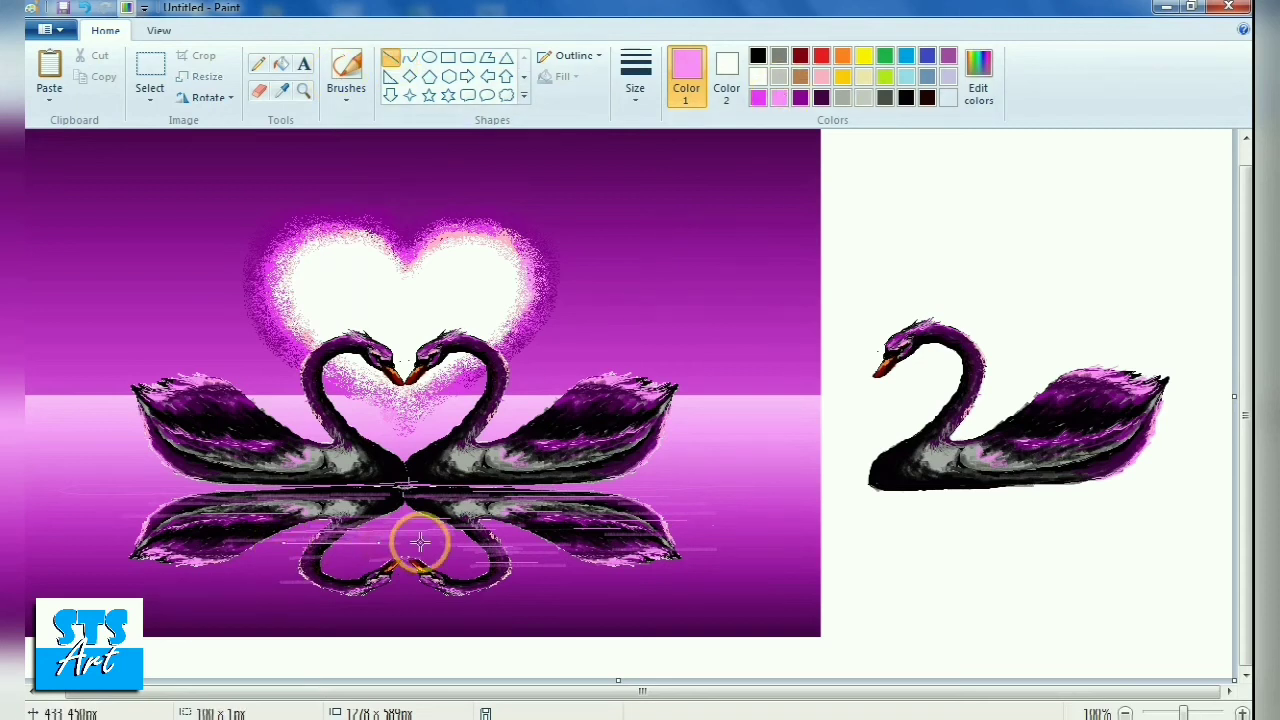
Draw thin straight light pink lines across and beside the reflections, undoing the misplaced ones
{"action": "left_click_drag", "start_coordinate": [559, 549], "coordinate": [668, 549]}
{"action": "left_click_drag", "start_coordinate": [601, 492], "coordinate": [666, 492]}
{"action": "left_click_drag", "start_coordinate": [118, 500], "coordinate": [221, 499]}
{"action": "mouse_move", "coordinate": [114, 519]}
{"action": "left_mouse_down"}
{"action": "mouse_move", "coordinate": [166, 519]}
{"action": "mouse_move", "coordinate": [226, 543]}
{"action": "left_mouse_up"}
{"action": "left_click_drag", "start_coordinate": [67, 516], "coordinate": [129, 514]}
{"action": "key", "text": "ctrl+z"}
{"action": "left_click_drag", "start_coordinate": [169, 576], "coordinate": [223, 576]}
{"action": "mouse_move", "coordinate": [366, 585]}
{"action": "left_mouse_down"}
{"action": "mouse_move", "coordinate": [300, 574]}
{"action": "mouse_move", "coordinate": [363, 558]}
{"action": "left_mouse_up"}
{"action": "key", "text": "ctrl+z"}
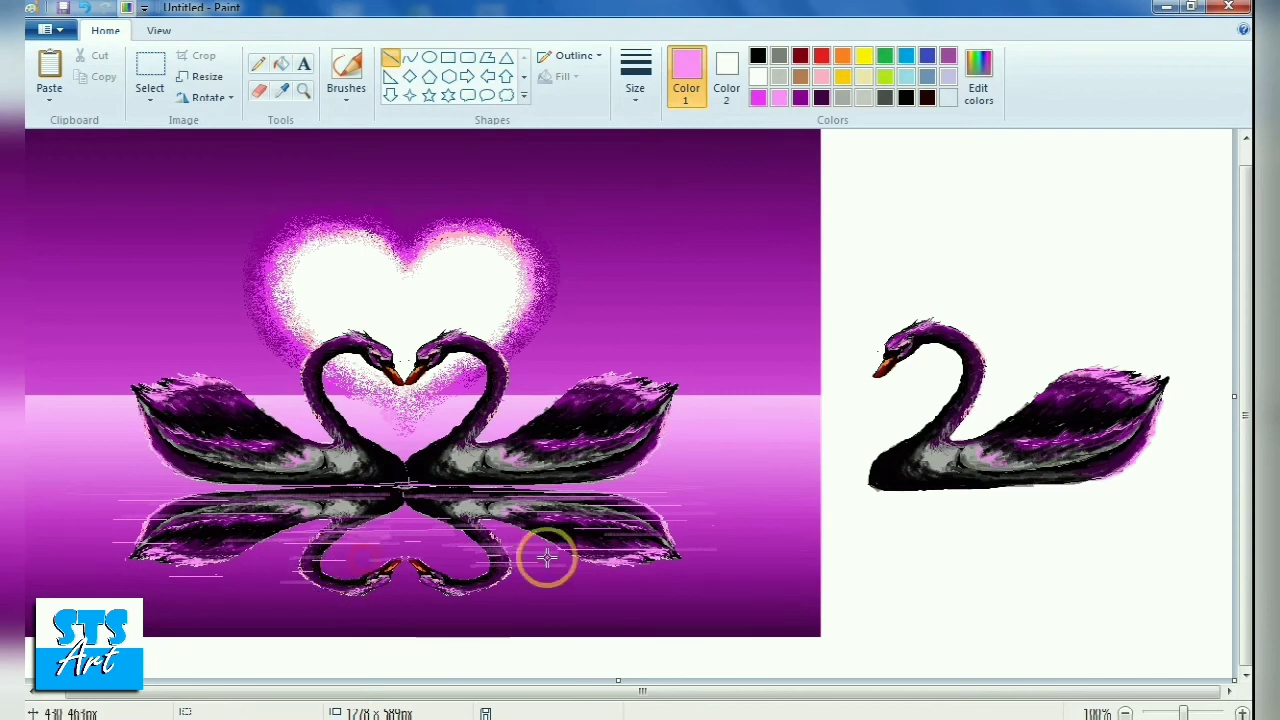
Draw flat magenta ripple loops with the Curve tool along the waterline on the outer side of each swan
{"action": "left_click", "coordinate": [758, 97]}
{"action": "left_click", "coordinate": [410, 57]}
{"action": "left_click_drag", "start_coordinate": [470, 486], "coordinate": [796, 489]}
{"action": "left_click_drag", "start_coordinate": [727, 487], "coordinate": [727, 493]}
{"action": "left_click", "coordinate": [469, 534]}
{"action": "left_click_drag", "start_coordinate": [312, 489], "coordinate": [40, 483]}
{"action": "left_click_drag", "start_coordinate": [150, 491], "coordinate": [217, 483]}
{"action": "left_click", "coordinate": [713, 474]}
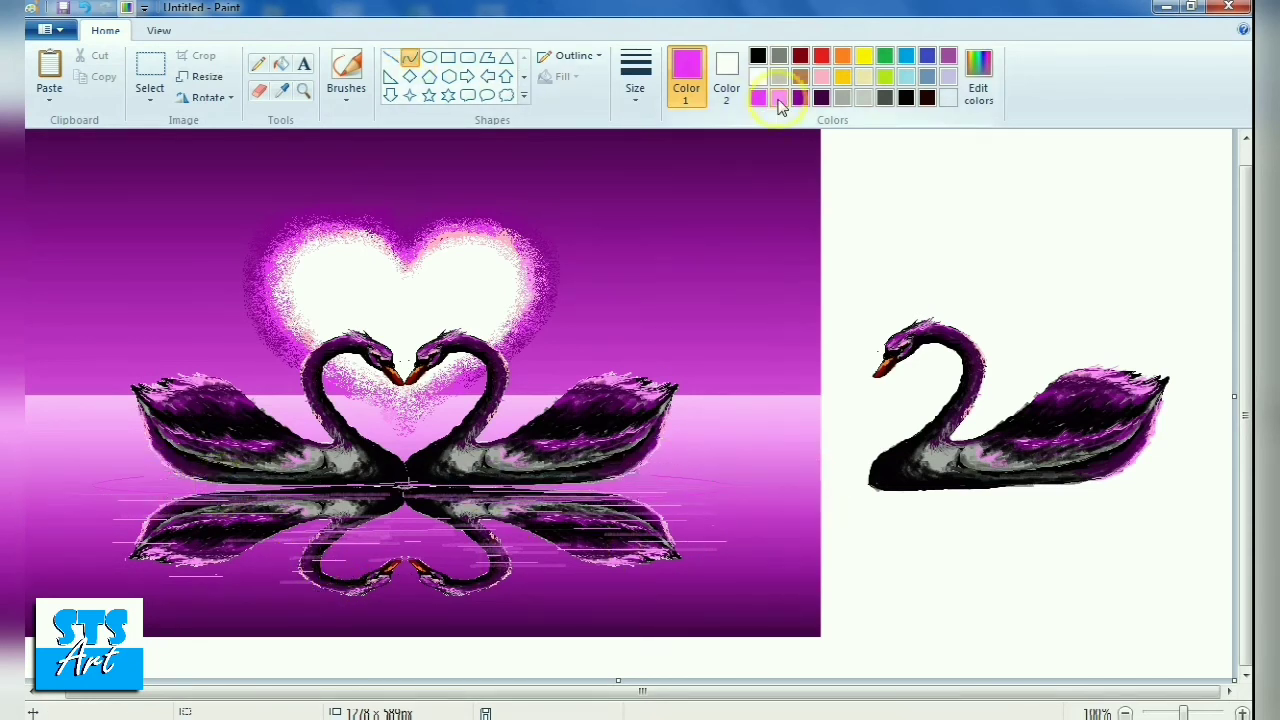
Brush streaks around the left swan's reflection in light pink and in purple sampled from the water
{"action": "left_click", "coordinate": [779, 97]}
{"action": "left_click", "coordinate": [346, 75]}
{"action": "left_click", "coordinate": [270, 547]}
{"action": "left_click", "coordinate": [281, 91]}
{"action": "left_click", "coordinate": [98, 517]}
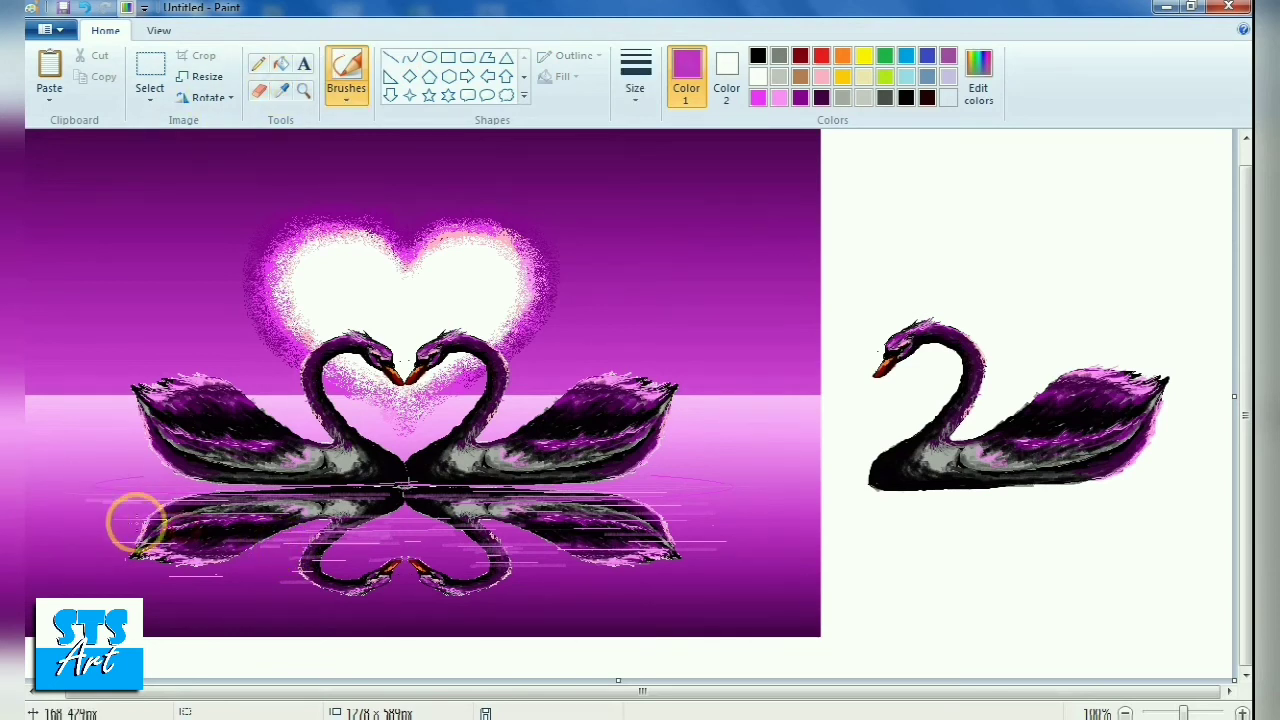
{"action": "left_click_drag", "start_coordinate": [128, 575], "coordinate": [58, 560]}
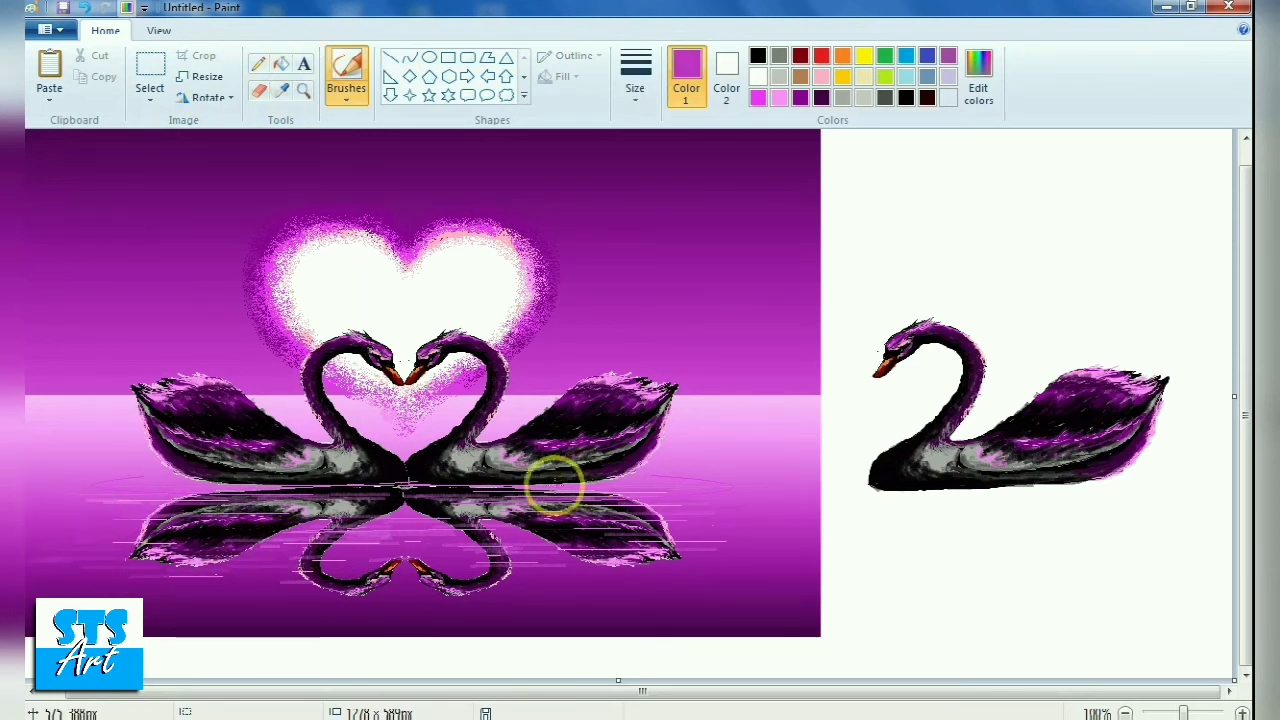
Brush dark purple streaks along the waterline beneath both swans
{"action": "left_click", "coordinate": [800, 97]}
{"action": "left_click_drag", "start_coordinate": [517, 487], "coordinate": [638, 487]}
{"action": "left_click_drag", "start_coordinate": [279, 488], "coordinate": [109, 487]}
Draw near-black curved ripple outlines on the water behind both swans with the Curve tool
{"action": "left_click", "coordinate": [927, 97]}
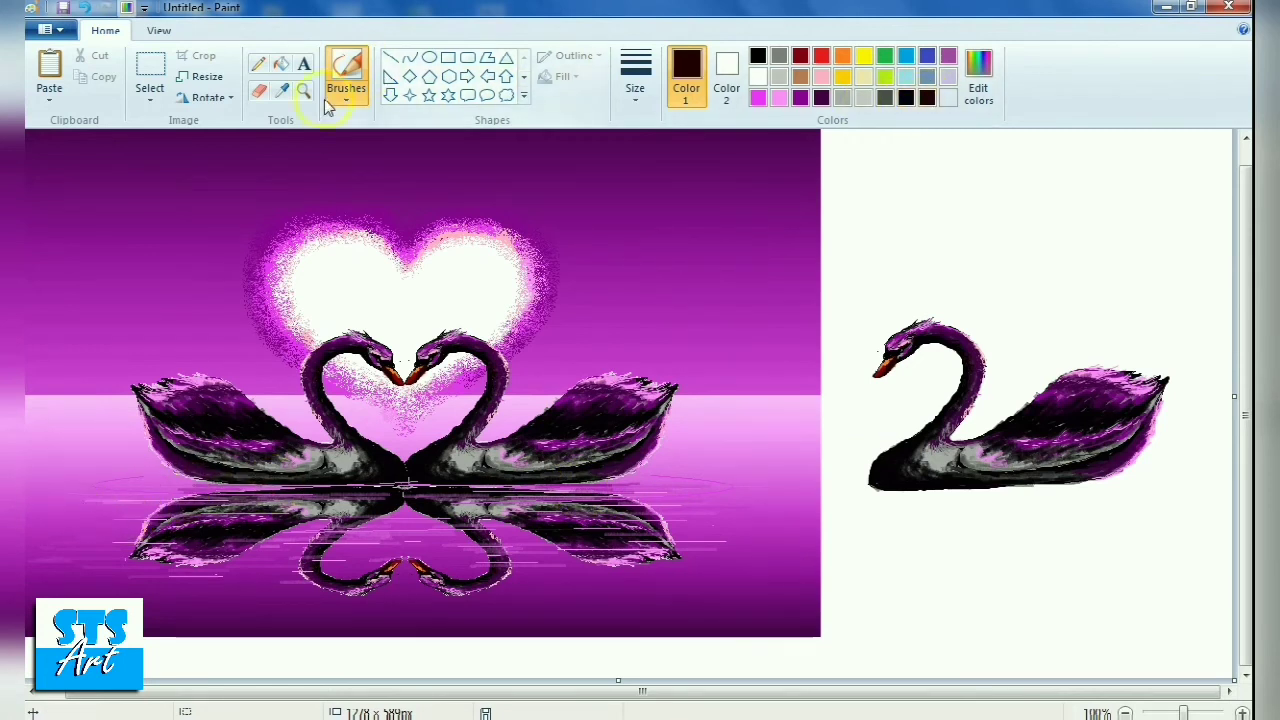
{"action": "left_click", "coordinate": [409, 57]}
{"action": "left_click_drag", "start_coordinate": [295, 485], "coordinate": [165, 505]}
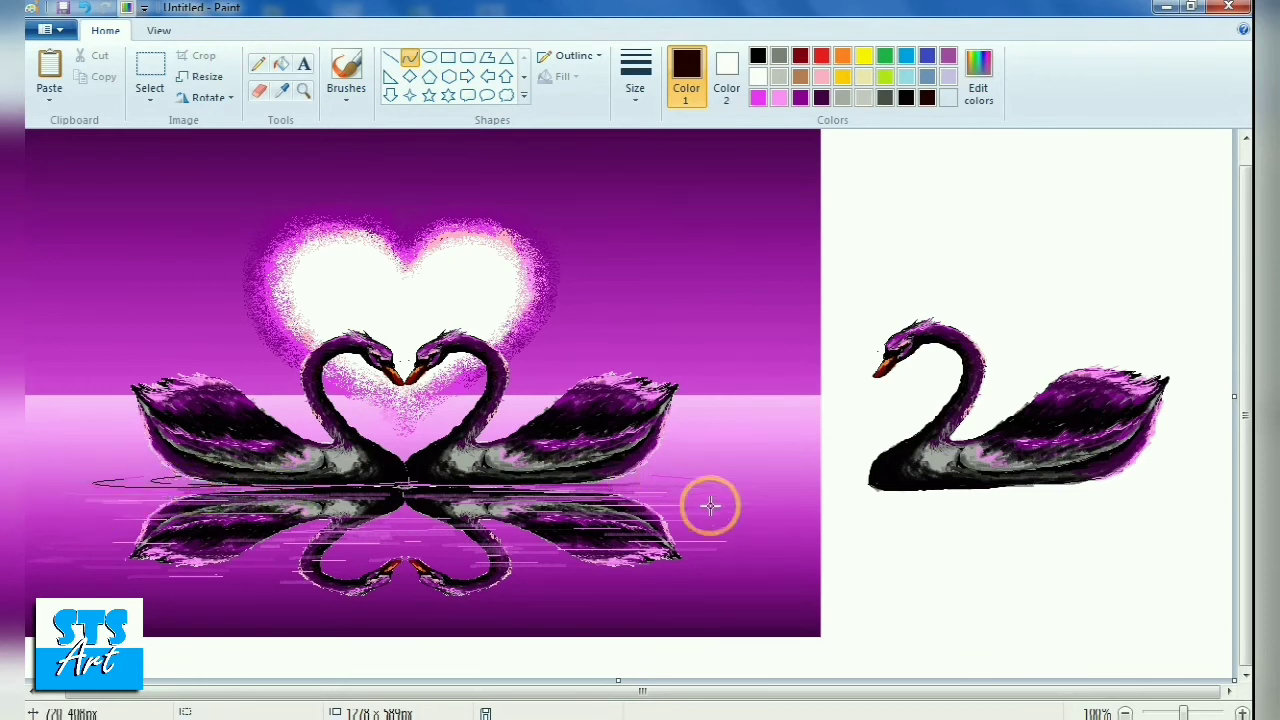
{"action": "left_click_drag", "start_coordinate": [709, 506], "coordinate": [655, 469]}
Delete the spare swan on the white canvas beside the painting
{"action": "left_click", "coordinate": [149, 75]}
{"action": "left_click_drag", "start_coordinate": [889, 320], "coordinate": [1172, 550]}
{"action": "key", "text": "Delete"}
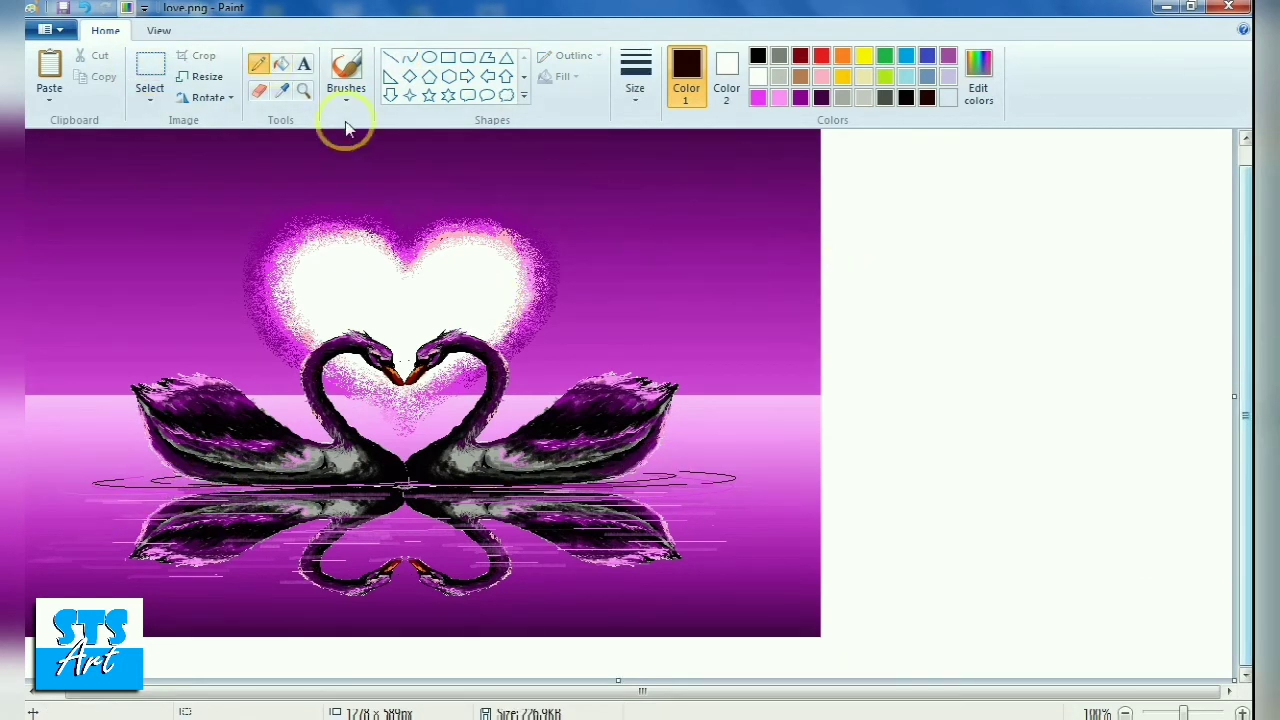
Sample the purple of the water beside the left reflection and switch to a brush for painting with it
{"action": "left_click", "coordinate": [282, 91]}
{"action": "left_click", "coordinate": [162, 505]}
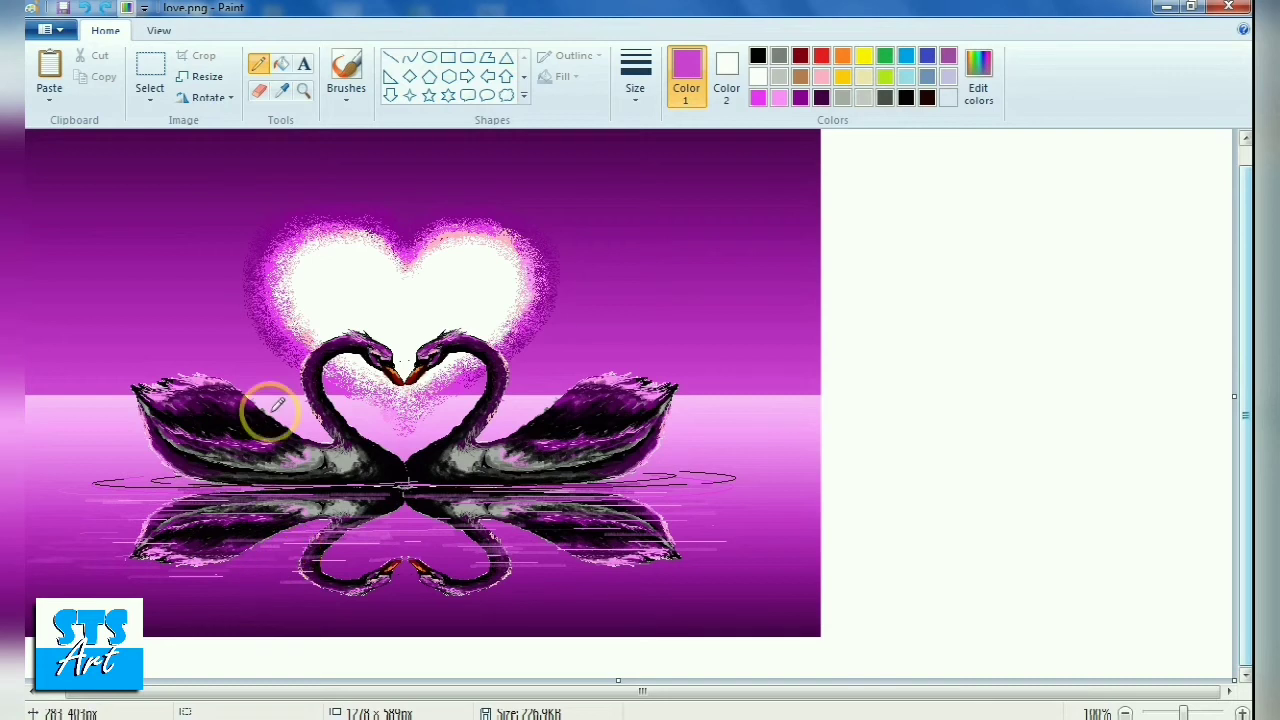
{"action": "left_click", "coordinate": [346, 95]}
{"action": "left_click", "coordinate": [345, 128]}
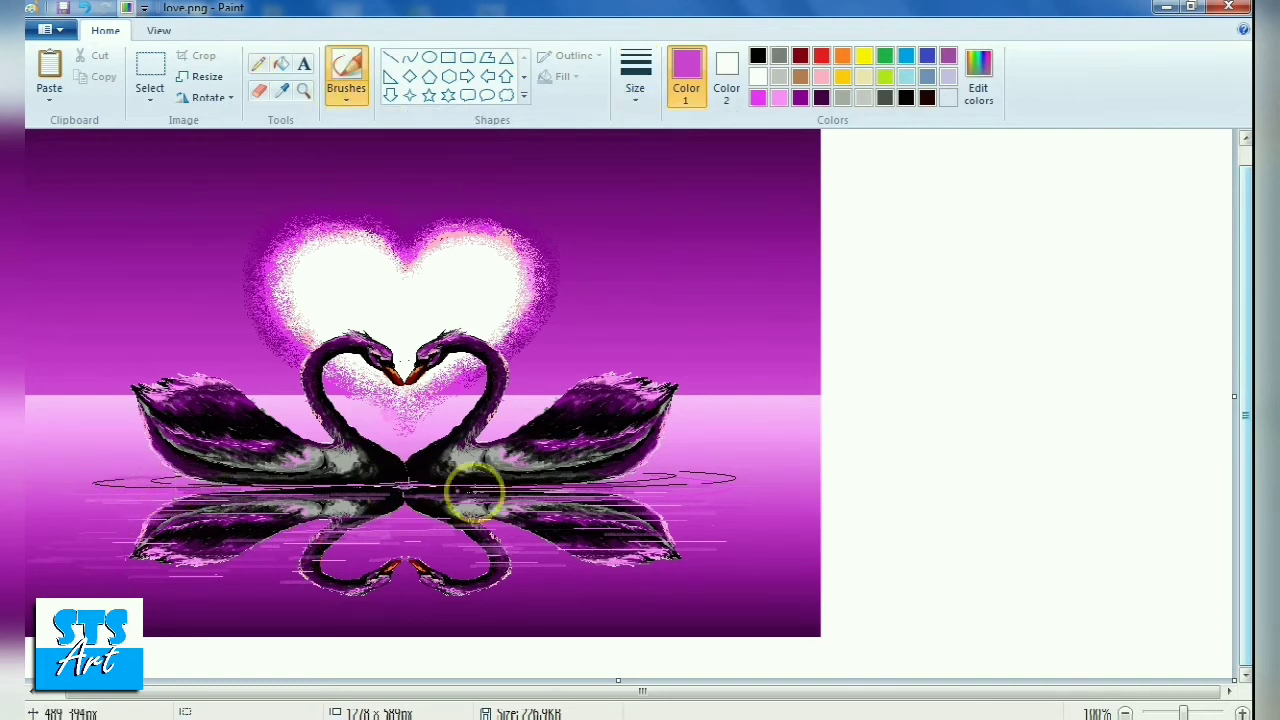
Touch up the point where the two swans' breasts meet with the Pencil in black
{"action": "left_click", "coordinate": [257, 62]}
{"action": "left_click", "coordinate": [758, 57]}
{"action": "left_click", "coordinate": [757, 62]}
{"action": "left_click_drag", "start_coordinate": [411, 478], "coordinate": [396, 483]}
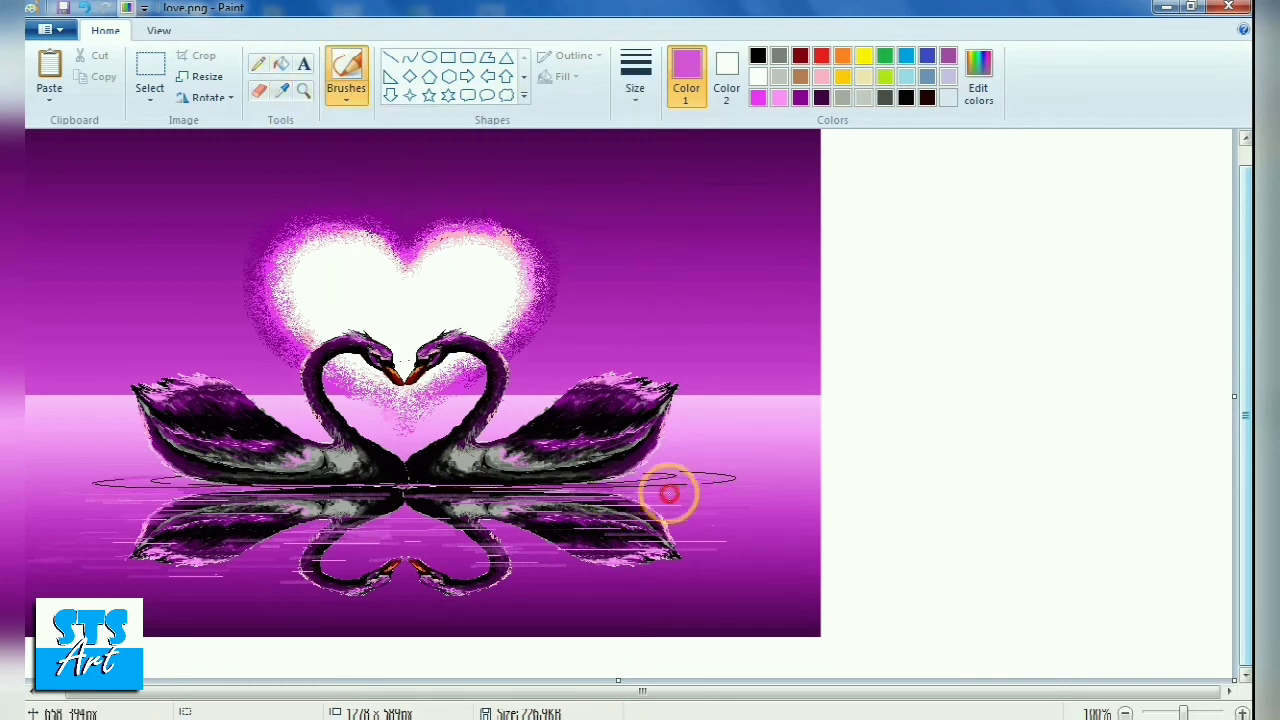
Brush darker purple streaks, sampled from the water, around and below both reflections
{"action": "left_click", "coordinate": [281, 90]}
{"action": "left_click", "coordinate": [714, 527]}
{"action": "left_click", "coordinate": [281, 90]}
{"action": "left_click", "coordinate": [414, 594]}
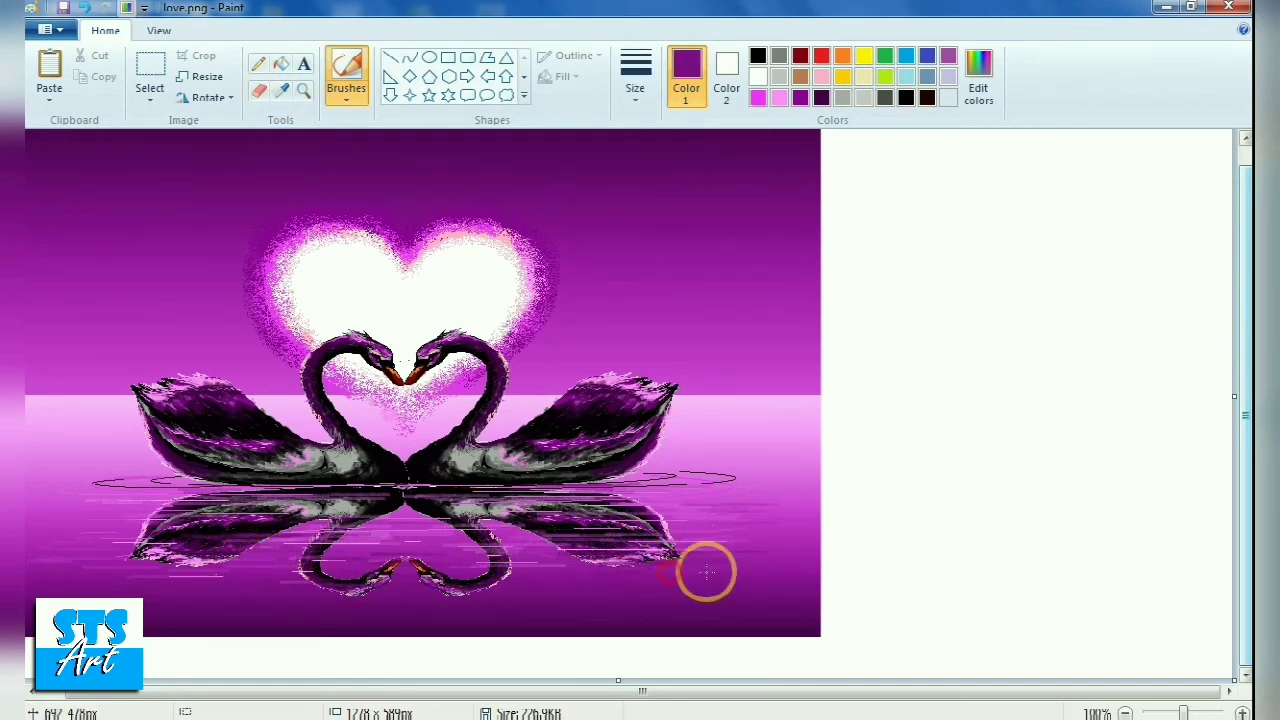
{"action": "left_click_drag", "start_coordinate": [256, 585], "coordinate": [200, 590]}
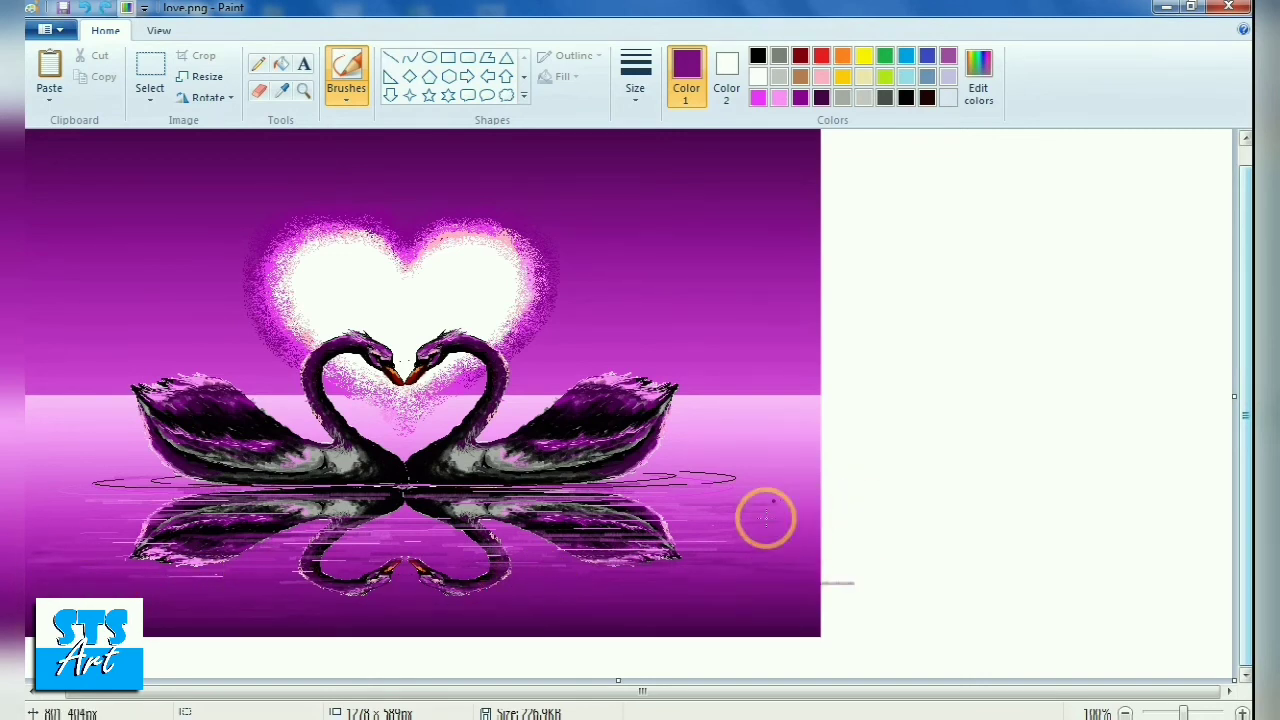
{"action": "mouse_move", "coordinate": [61, 494]}
{"action": "left_mouse_down"}
{"action": "mouse_move", "coordinate": [203, 491]}
{"action": "mouse_move", "coordinate": [54, 491]}
{"action": "left_mouse_up"}
{"action": "mouse_move", "coordinate": [128, 541]}
{"action": "left_mouse_down"}
{"action": "mouse_move", "coordinate": [155, 535]}
{"action": "mouse_move", "coordinate": [60, 523]}
{"action": "left_mouse_up"}
Brush pink sampled between the swans' necks into the gap between the reflected necks, undoing the last stroke
{"action": "left_click", "coordinate": [281, 91]}
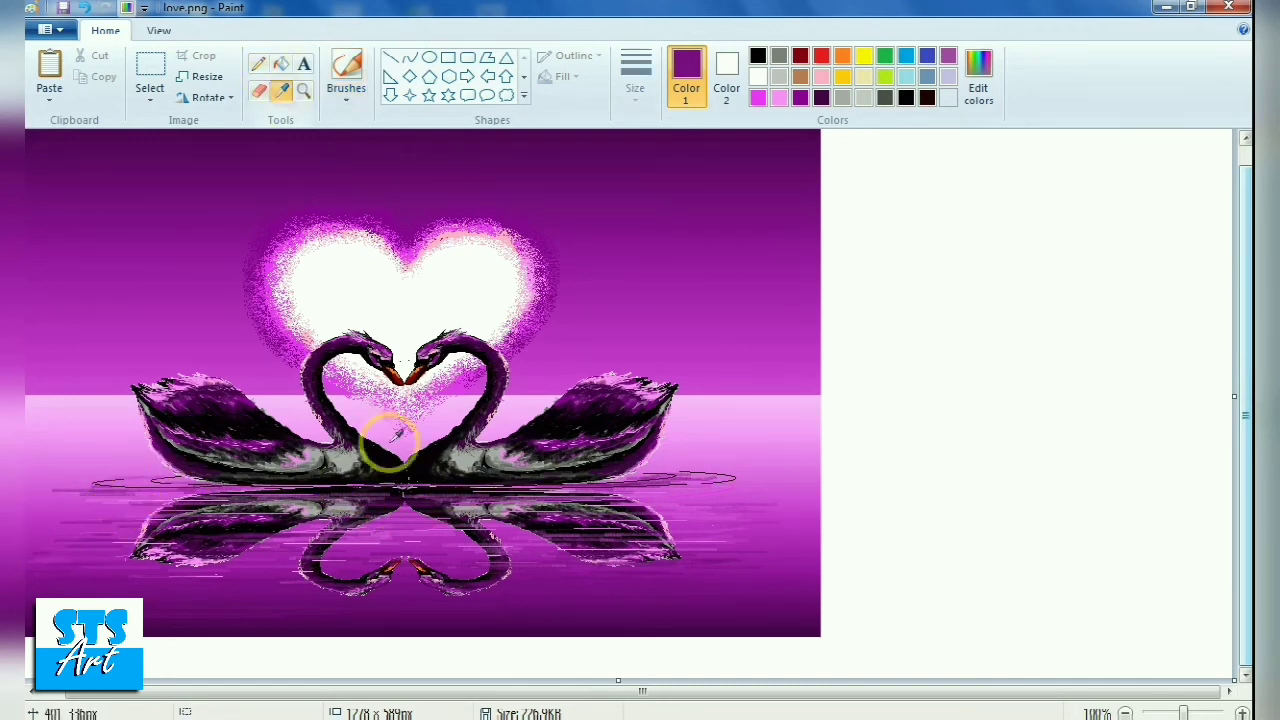
{"action": "left_click", "coordinate": [396, 434]}
{"action": "mouse_move", "coordinate": [404, 523]}
{"action": "left_mouse_down"}
{"action": "mouse_move", "coordinate": [389, 537]}
{"action": "mouse_move", "coordinate": [420, 560]}
{"action": "mouse_move", "coordinate": [417, 500]}
{"action": "mouse_move", "coordinate": [349, 553]}
{"action": "left_mouse_up"}
{"action": "left_click", "coordinate": [779, 97]}
{"action": "key", "text": "ctrl+z"}
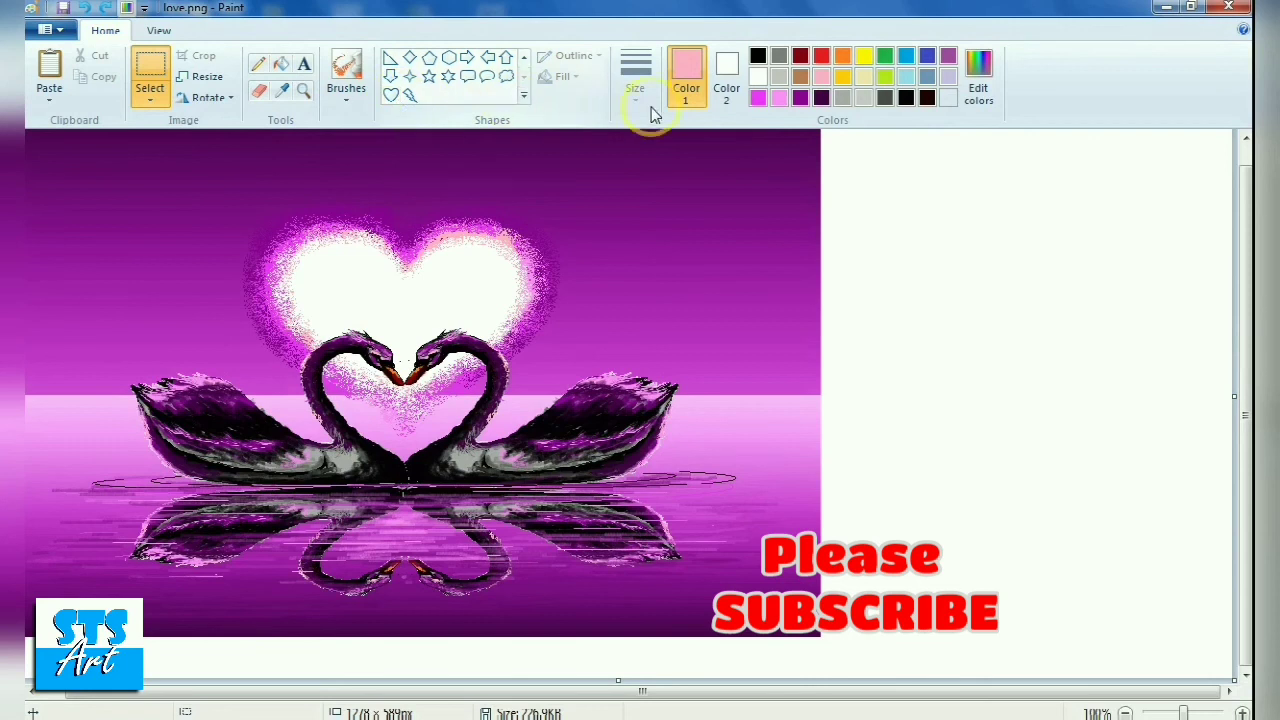
Draw a small heart shape with a solid white fill in the sky to the right of the glowing heart
{"action": "left_click", "coordinate": [260, 65]}
{"action": "left_click", "coordinate": [385, 94]}
{"action": "left_click", "coordinate": [566, 78]}
{"action": "left_click", "coordinate": [578, 124]}
{"action": "mouse_move", "coordinate": [622, 193]}
{"action": "left_mouse_down"}
{"action": "mouse_move", "coordinate": [655, 216]}
{"action": "mouse_move", "coordinate": [637, 204]}
{"action": "left_mouse_up"}
{"action": "left_click", "coordinate": [662, 198]}
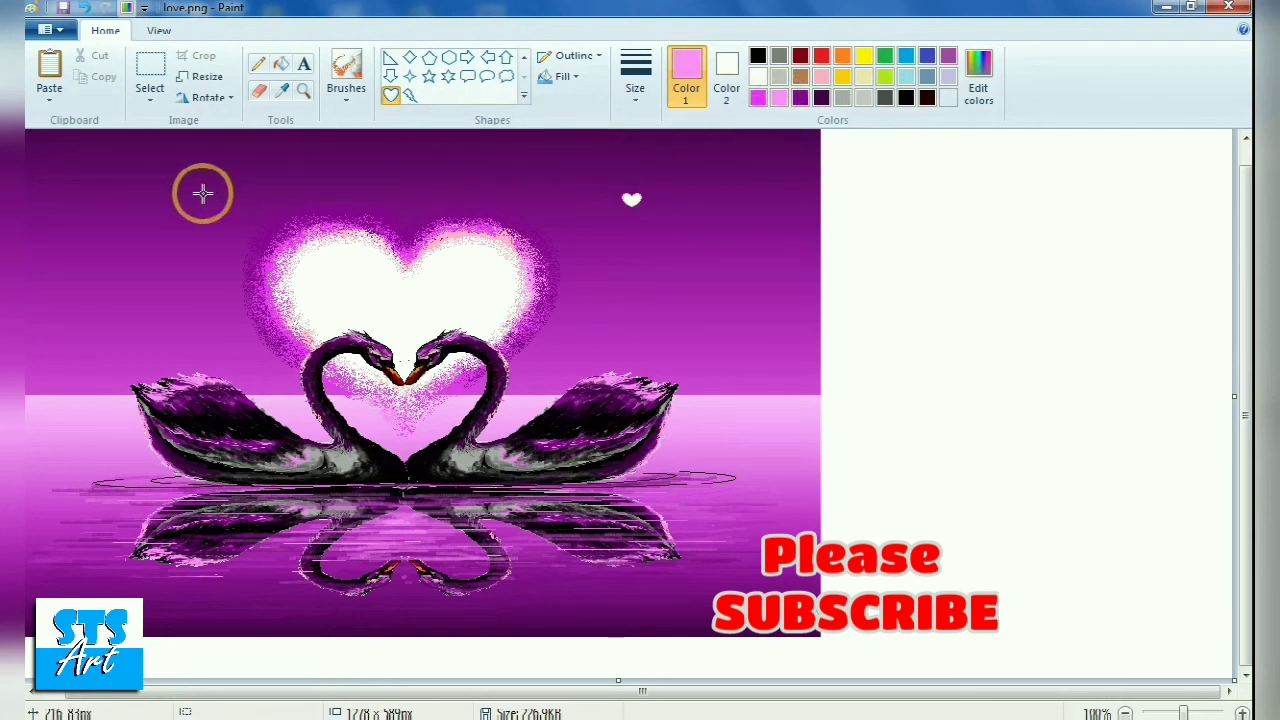
Add more small white hearts of varying size in the sky on both sides of the glowing heart
{"action": "left_click", "coordinate": [110, 252]}
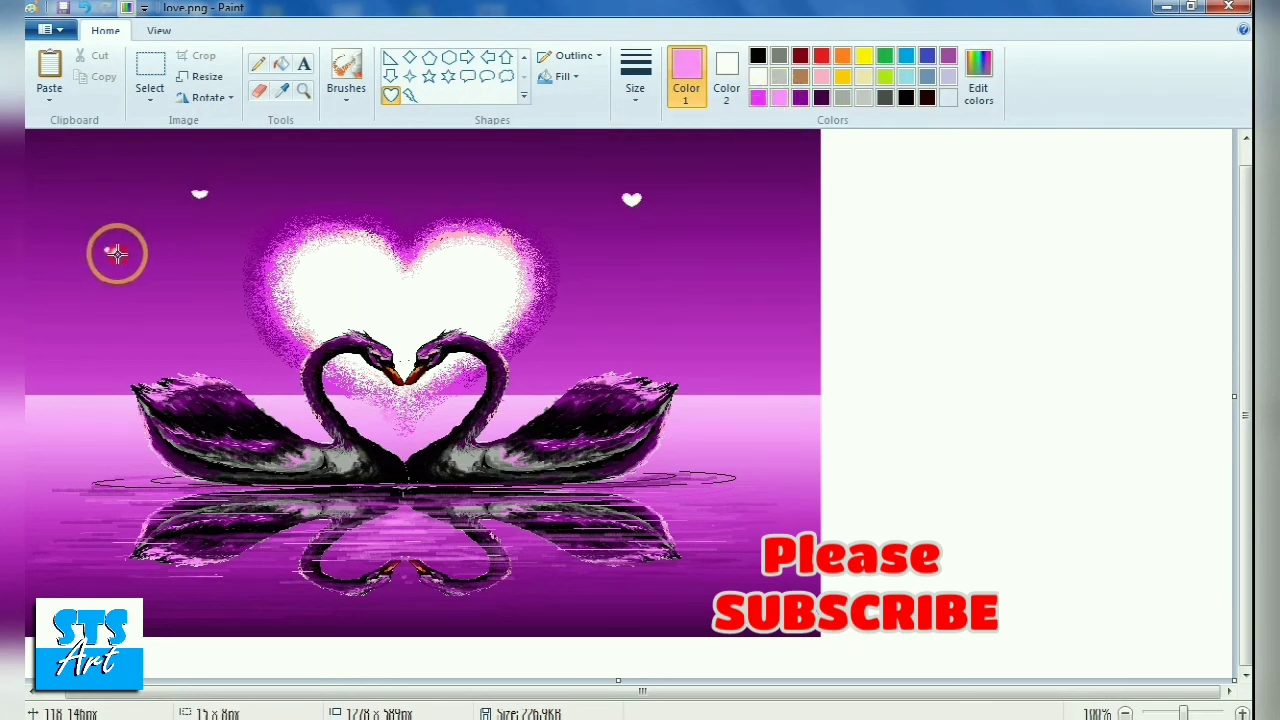
{"action": "left_click_drag", "start_coordinate": [112, 253], "coordinate": [115, 255]}
{"action": "left_click", "coordinate": [173, 300]}
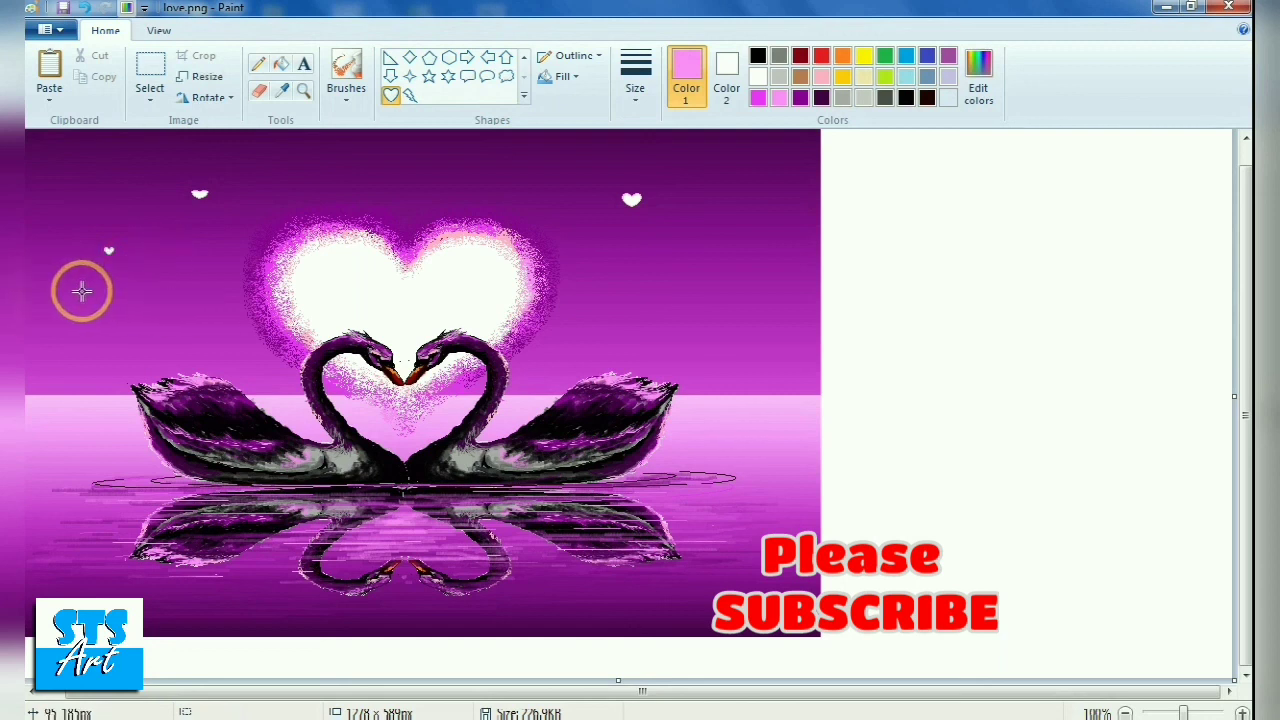
{"action": "left_click_drag", "start_coordinate": [518, 152], "coordinate": [533, 162]}
{"action": "left_click_drag", "start_coordinate": [649, 299], "coordinate": [663, 308]}
Turn off the shape fill, set a line size and brush, and dab tiny light pink dots in the upper right sky
{"action": "left_click", "coordinate": [563, 77]}
{"action": "left_click", "coordinate": [583, 101]}
{"action": "left_click", "coordinate": [635, 88]}
{"action": "left_click", "coordinate": [680, 130]}
{"action": "left_click", "coordinate": [346, 95]}
{"action": "left_click", "coordinate": [343, 127]}
{"action": "left_click", "coordinate": [742, 140]}
{"action": "left_click", "coordinate": [719, 187]}
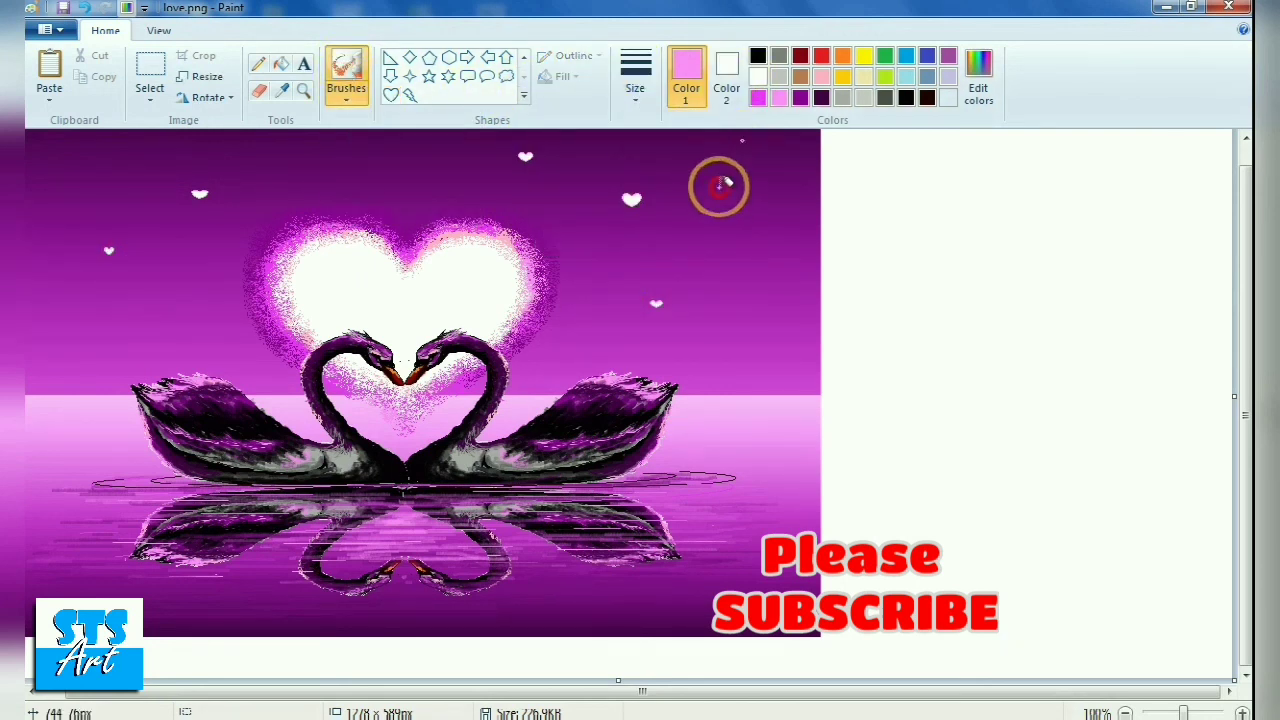
Dab small white star dots in the sky to the left of the glowing heart
{"action": "left_click", "coordinate": [758, 76]}
{"action": "left_click", "coordinate": [46, 232]}
{"action": "left_click", "coordinate": [176, 232]}
{"action": "left_click", "coordinate": [195, 292]}
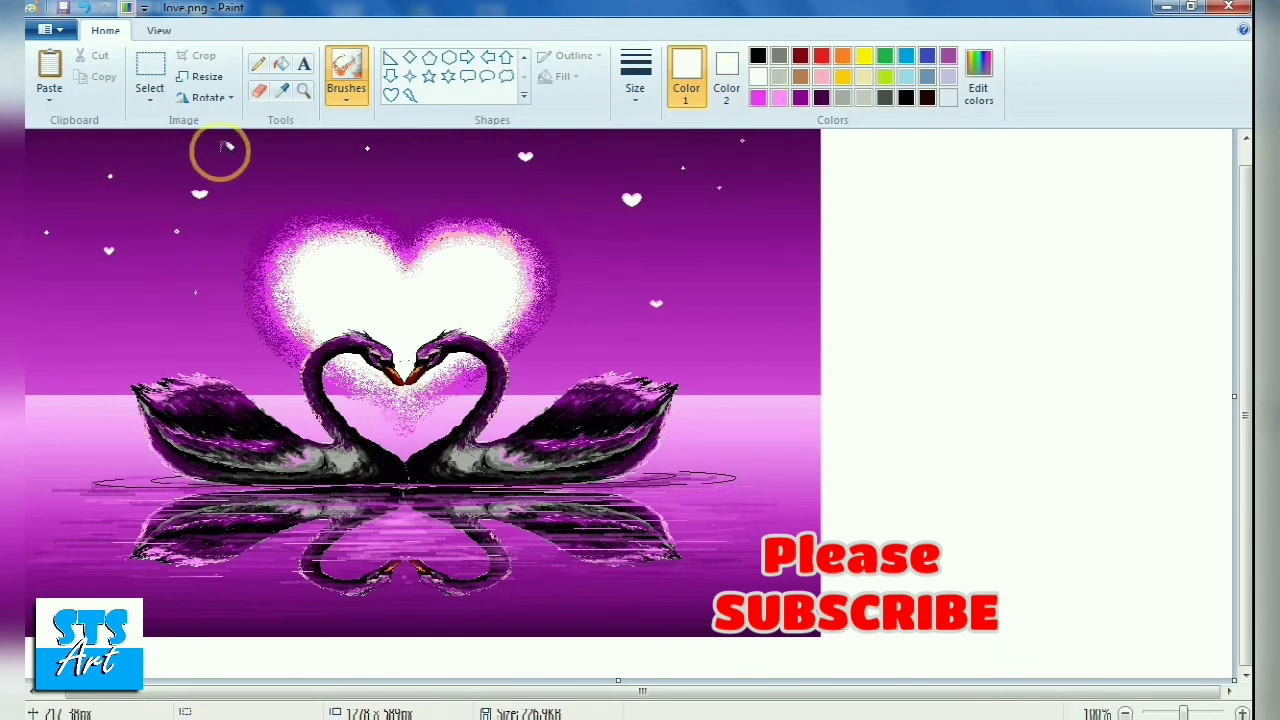
Scatter small white sparkle dots over the water on both sides of the swans
{"action": "left_click", "coordinate": [715, 435]}
{"action": "left_click", "coordinate": [723, 456]}
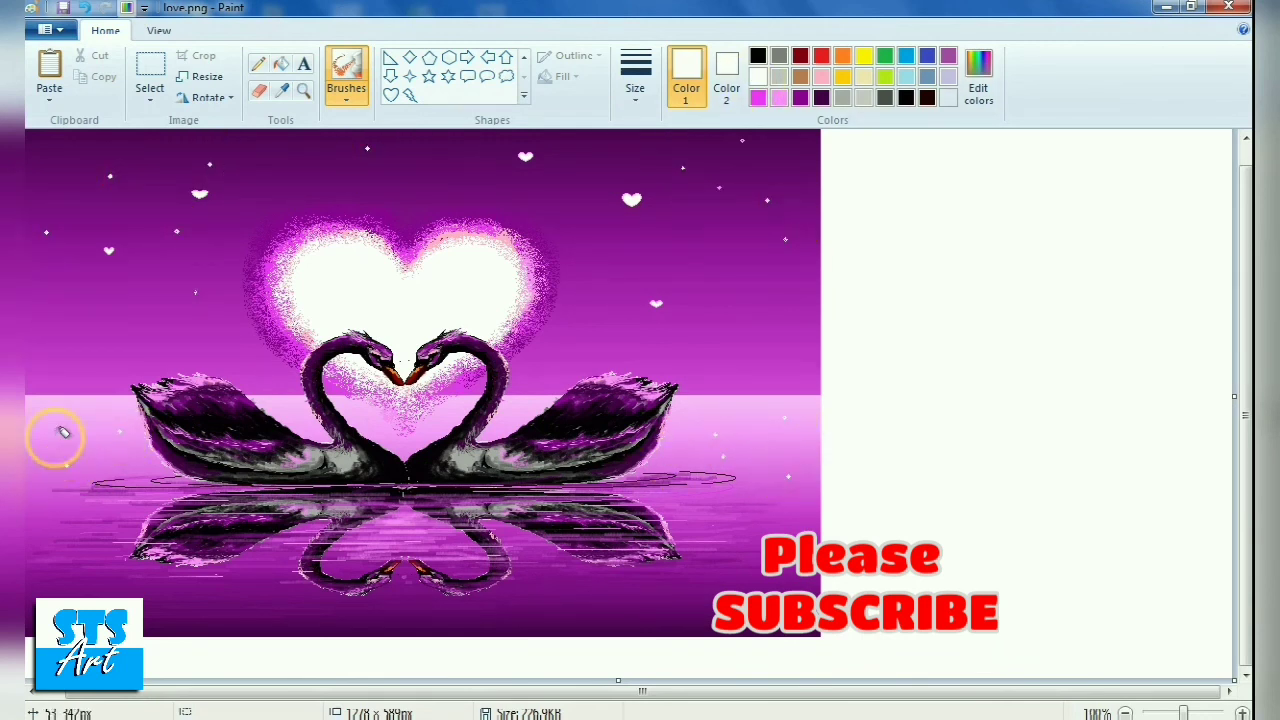
{"action": "left_click", "coordinate": [699, 446]}
{"action": "left_click", "coordinate": [765, 444]}
{"action": "left_click", "coordinate": [103, 541]}
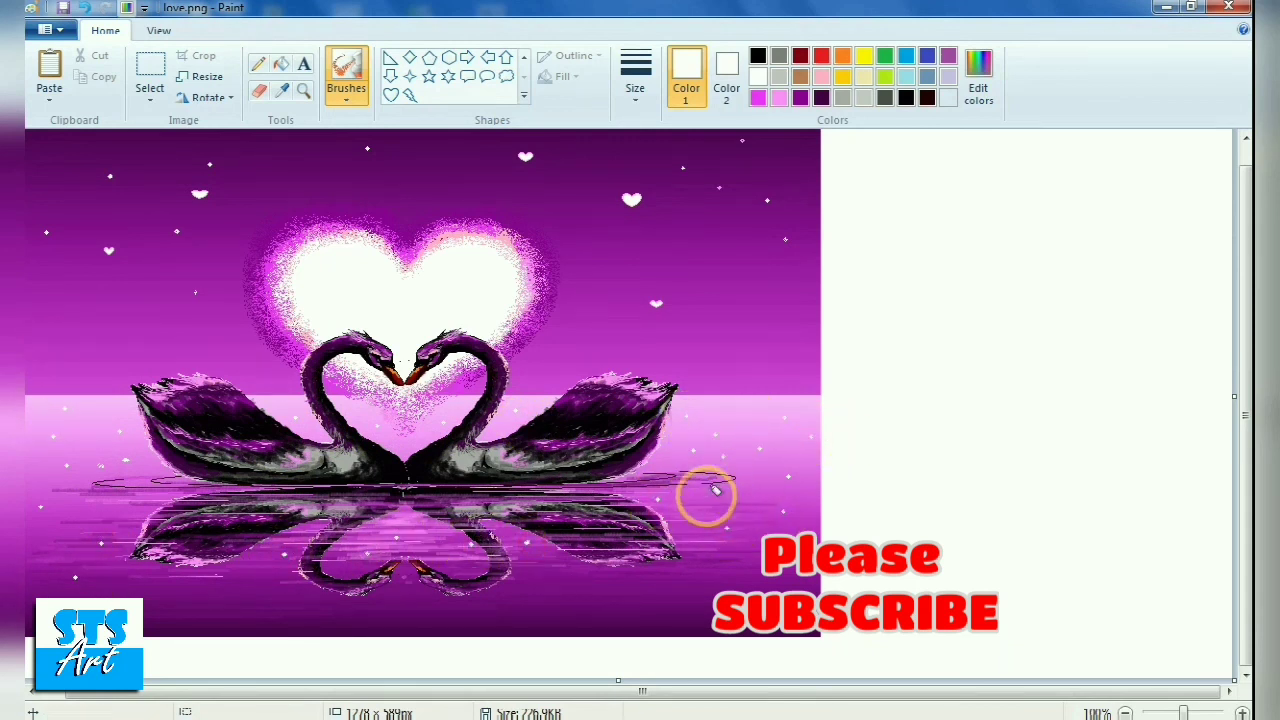
Dab more white dots near the heart and along the waterline, and add magenta ones on the lower water
{"action": "left_click", "coordinate": [575, 236]}
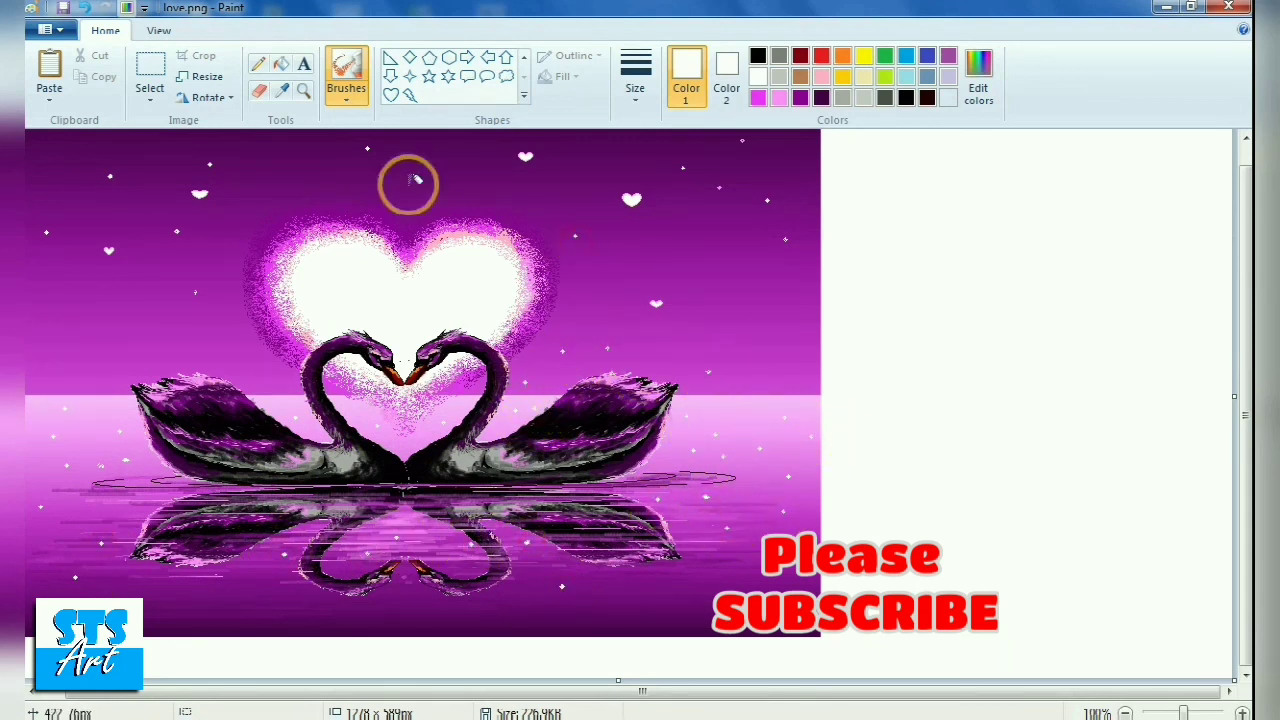
{"action": "left_click", "coordinate": [389, 493]}
{"action": "left_click", "coordinate": [419, 495]}
{"action": "left_click", "coordinate": [534, 500]}
{"action": "left_click", "coordinate": [601, 503]}
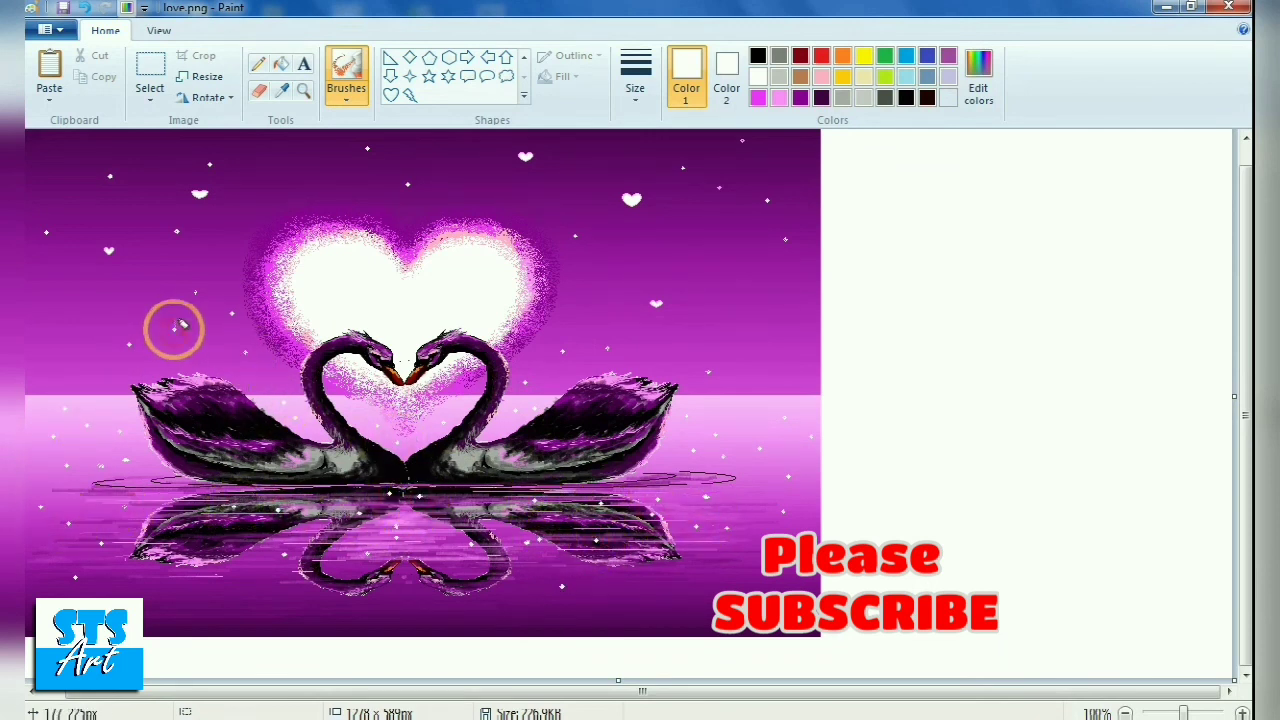
{"action": "left_click", "coordinate": [760, 97]}
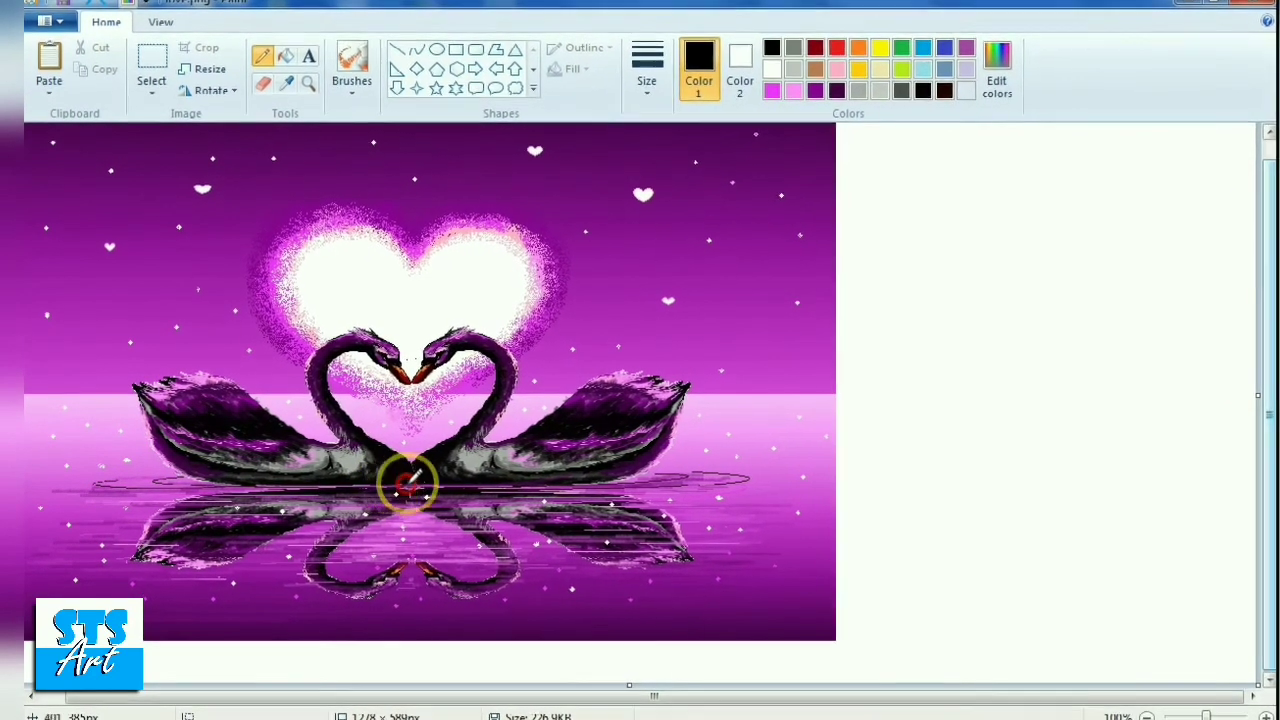
Set a Pencil size and draw black touch-ups along the waterline and over the reflections
{"action": "left_click", "coordinate": [649, 88]}
{"action": "left_click", "coordinate": [672, 130]}
{"action": "left_click", "coordinate": [397, 517]}
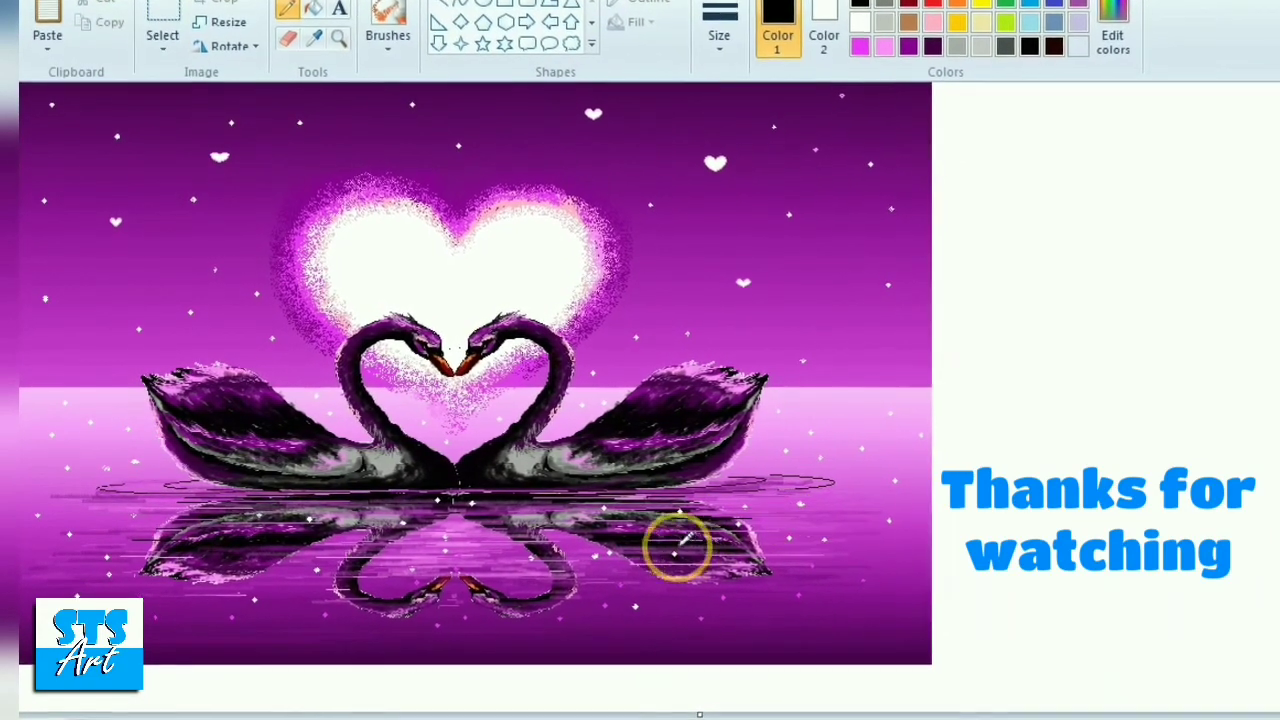
{"action": "left_click", "coordinate": [634, 581]}
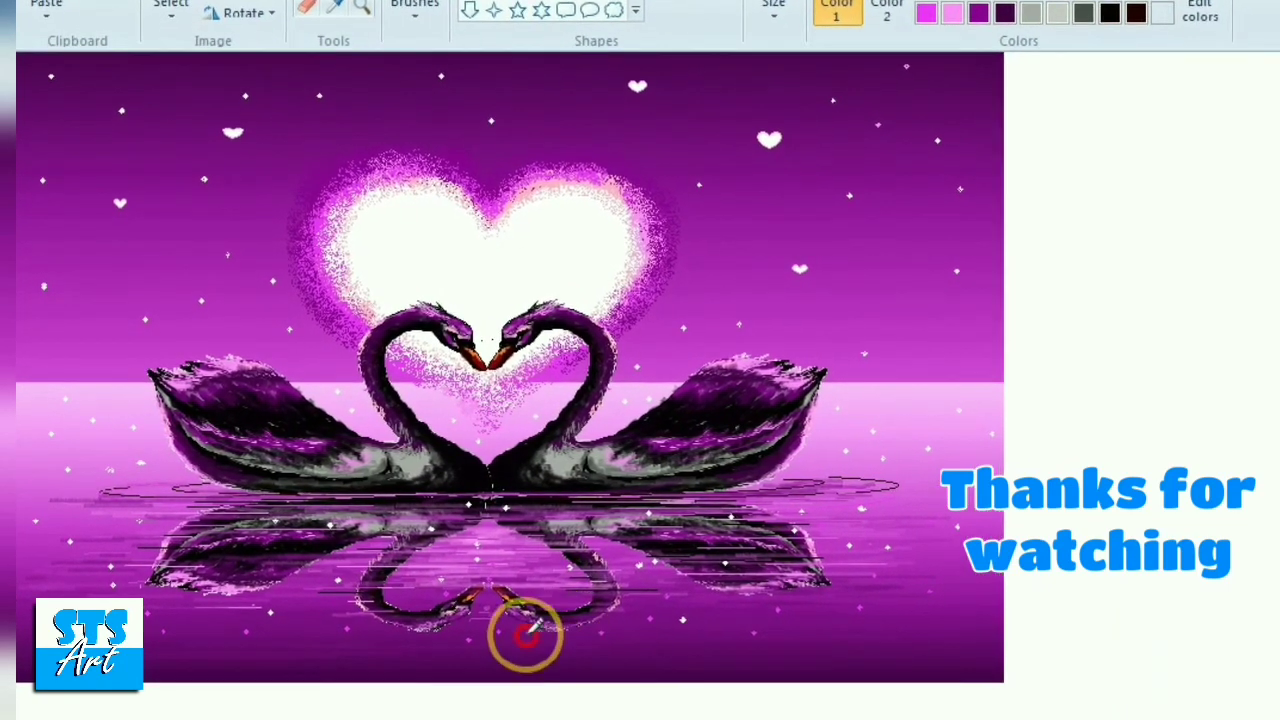
Draw a thick black rectangle around the edges of the whole painting as a frame
{"action": "left_click", "coordinate": [790, 6]}
{"action": "left_click", "coordinate": [834, 180]}
{"action": "left_click_drag", "start_coordinate": [34, 40], "coordinate": [1064, 692]}
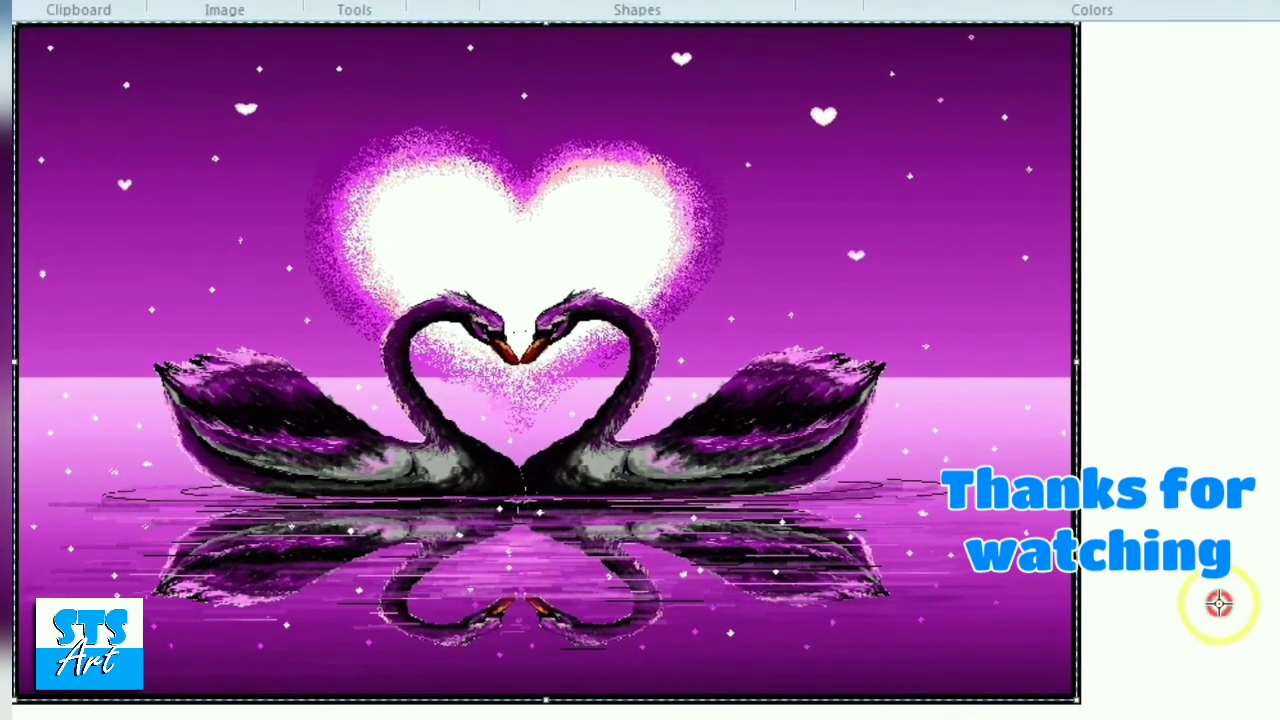